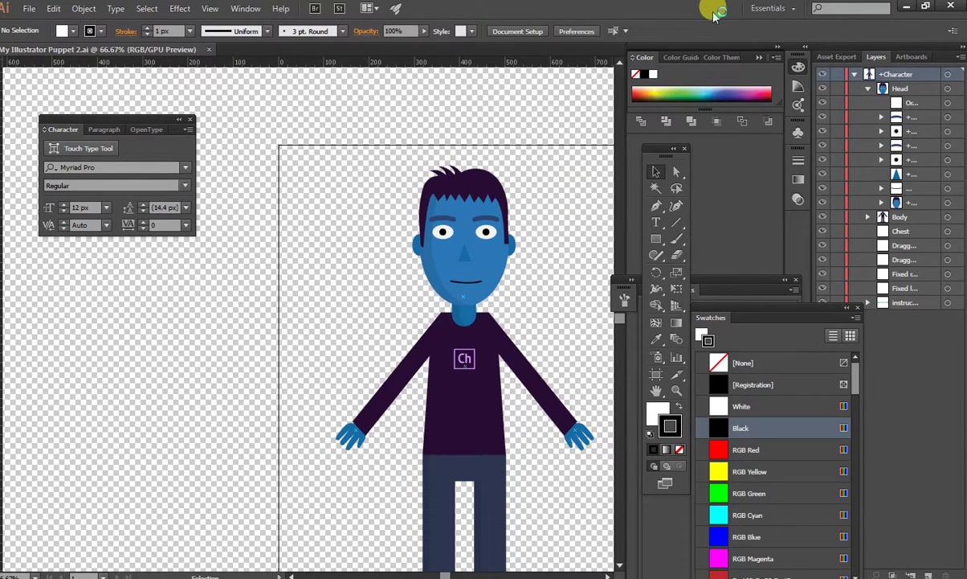
- Switch to Character Animator and create a new puppet in Illustrator
key(alt+Tab)
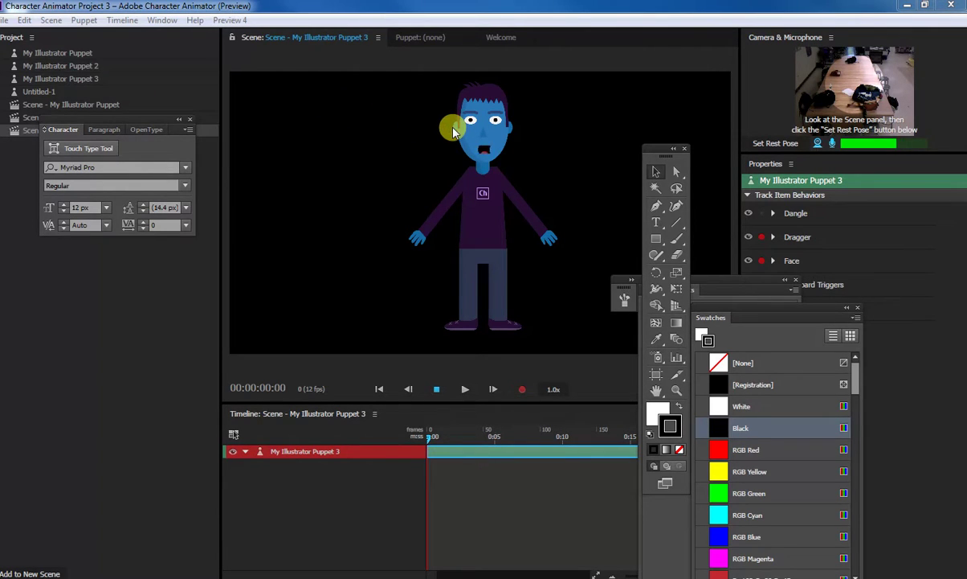
click(85, 20)
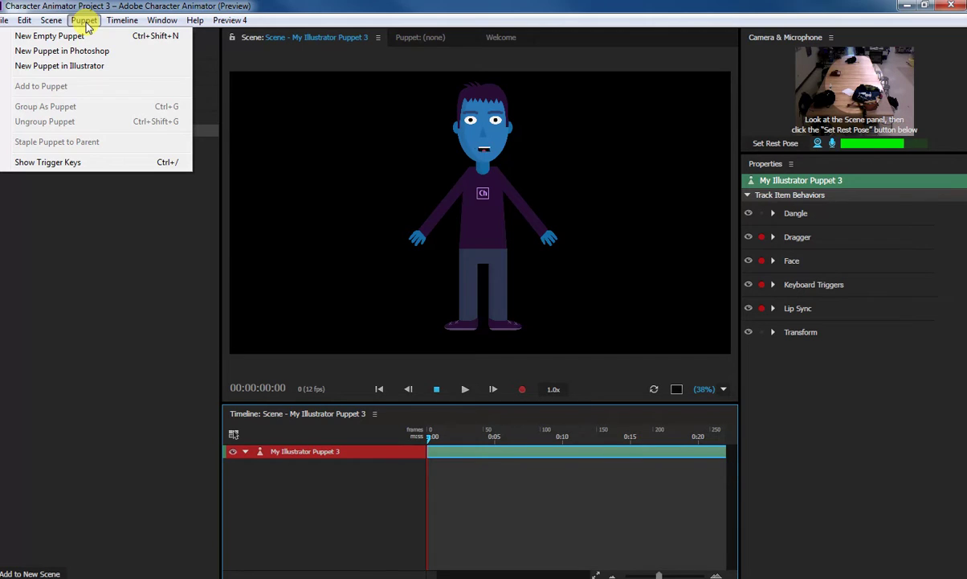
click(769, 145)
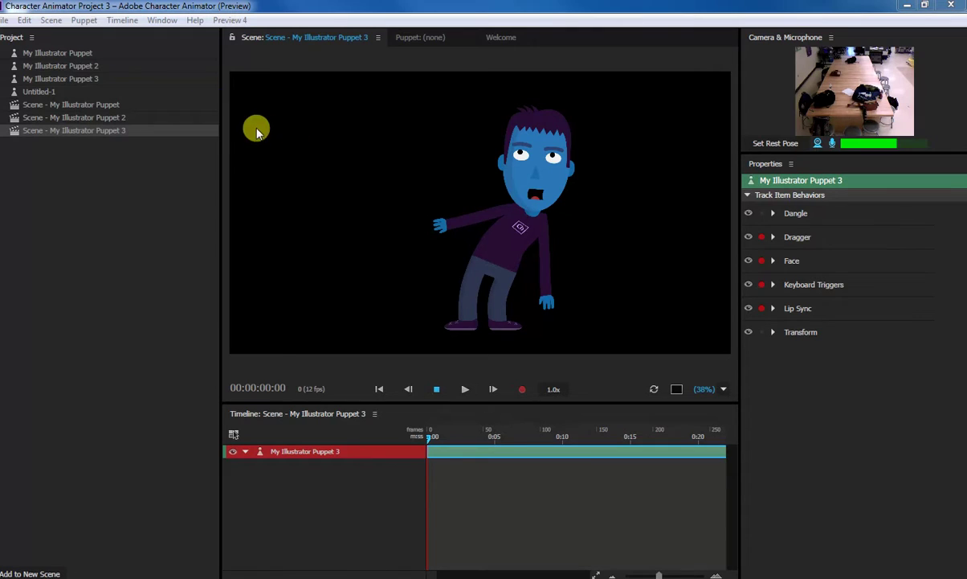
click(85, 22)
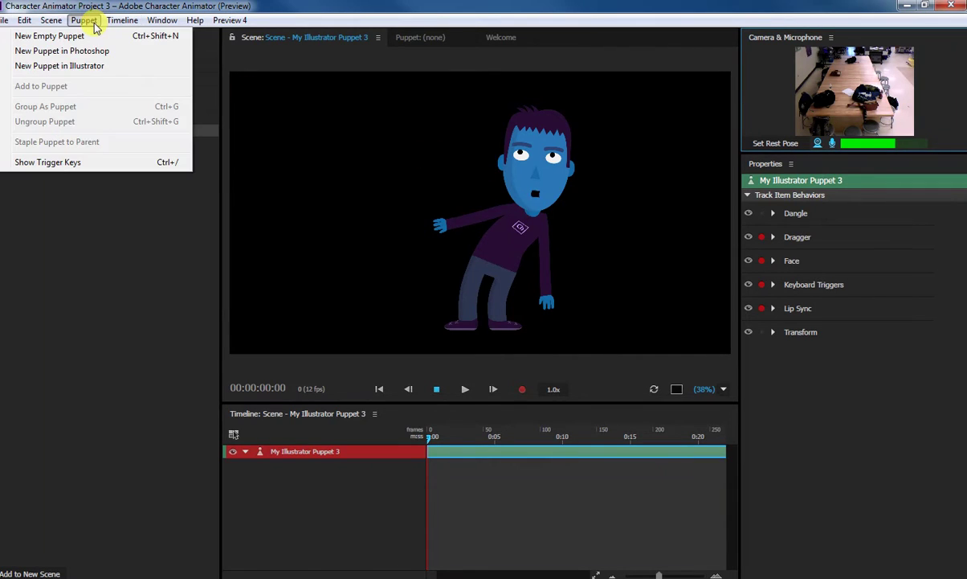
click(72, 65)
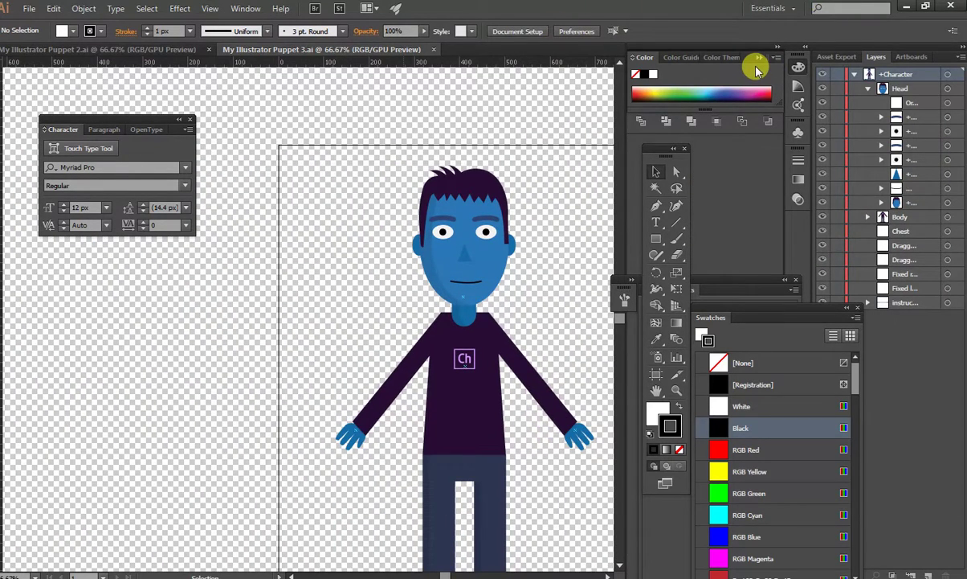
- Examine the new puppet artwork and how its Character and Head layers are nested
click(442, 183)
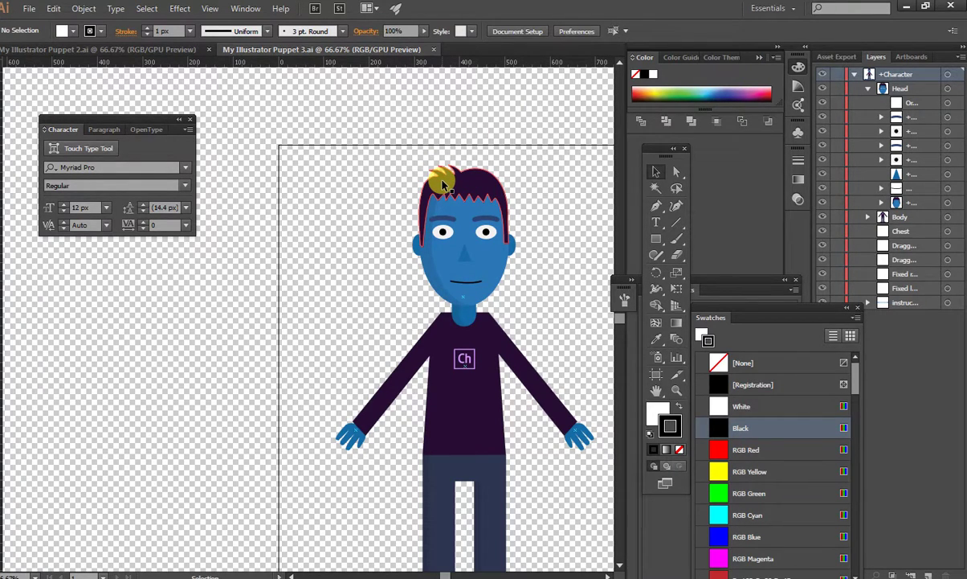
click(563, 247)
drag(512, 216, 389, 195)
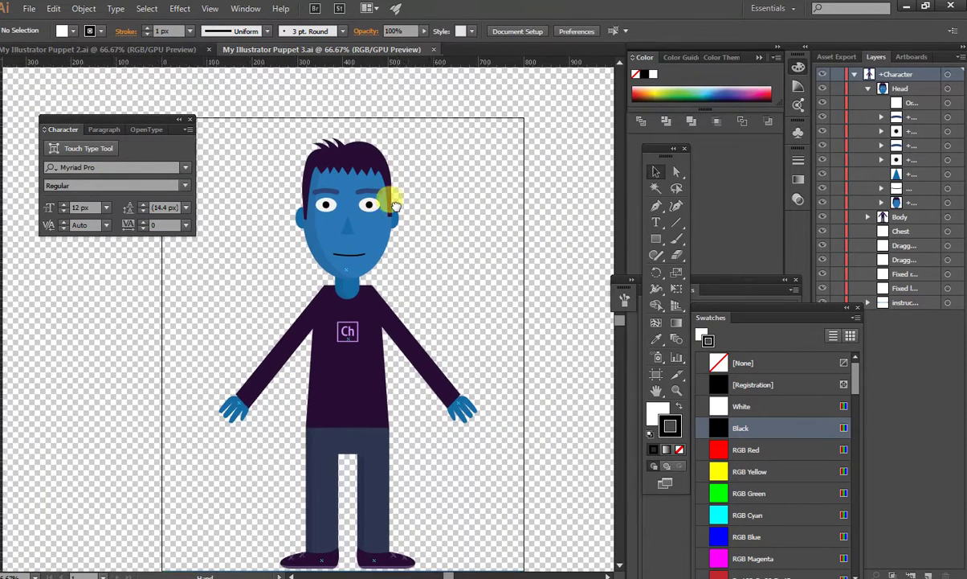
click(868, 90)
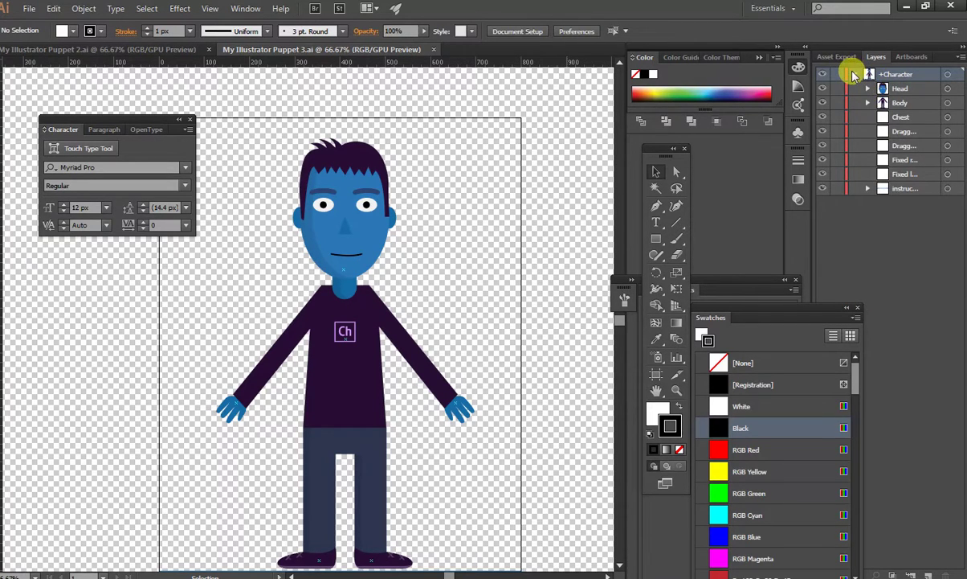
click(855, 74)
click(854, 74)
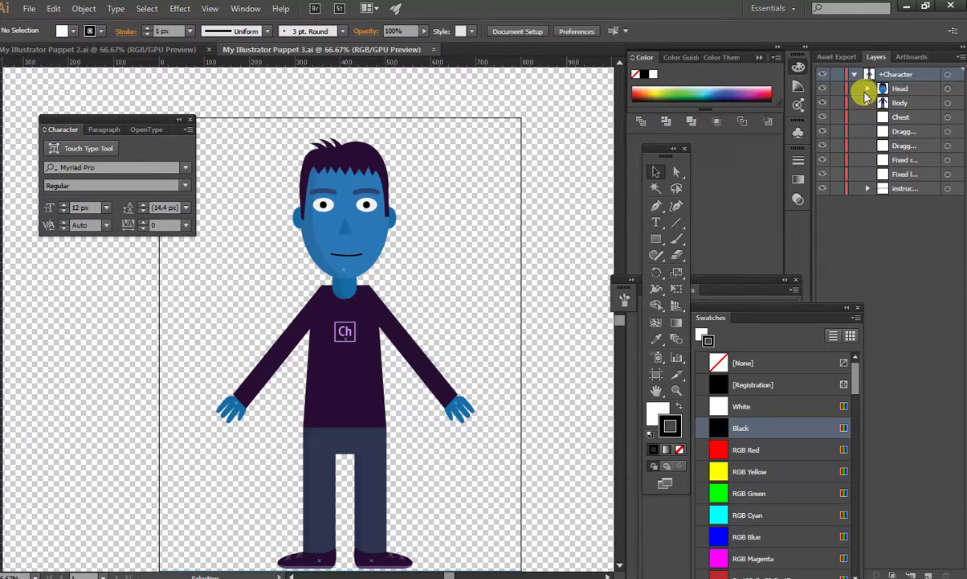
click(868, 89)
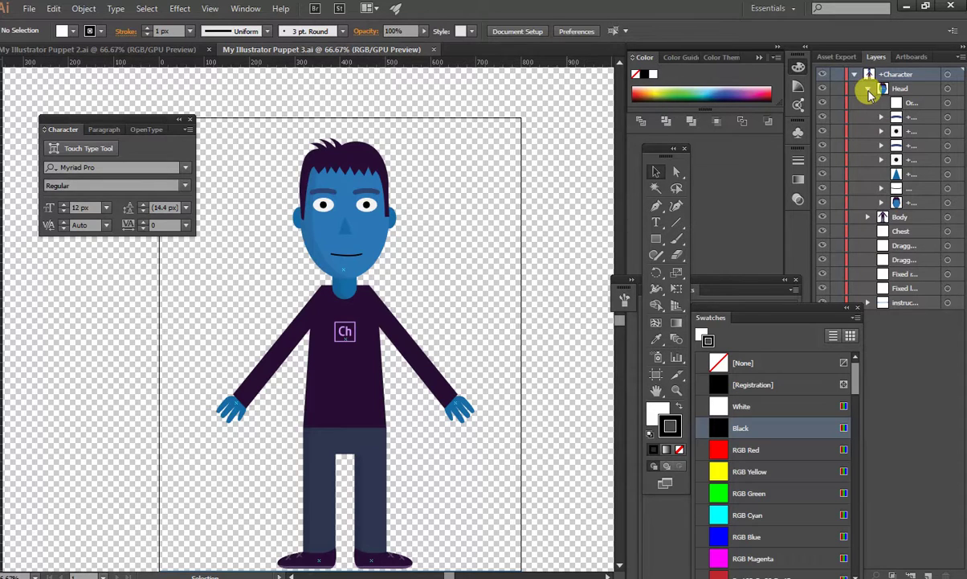
- Target the head background, mouth and both eye groups one at a time to identify them on the artwork
click(250, 12)
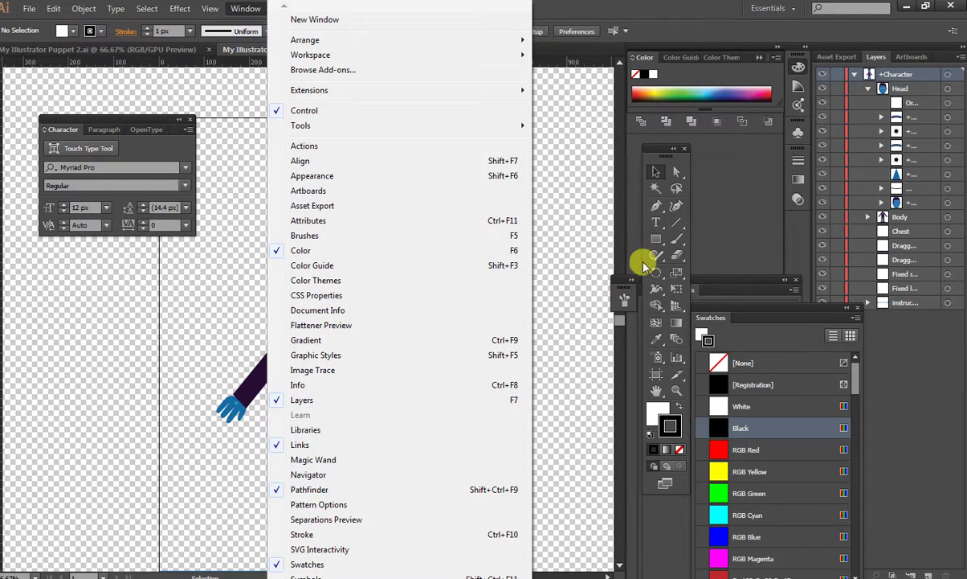
click(942, 199)
click(948, 202)
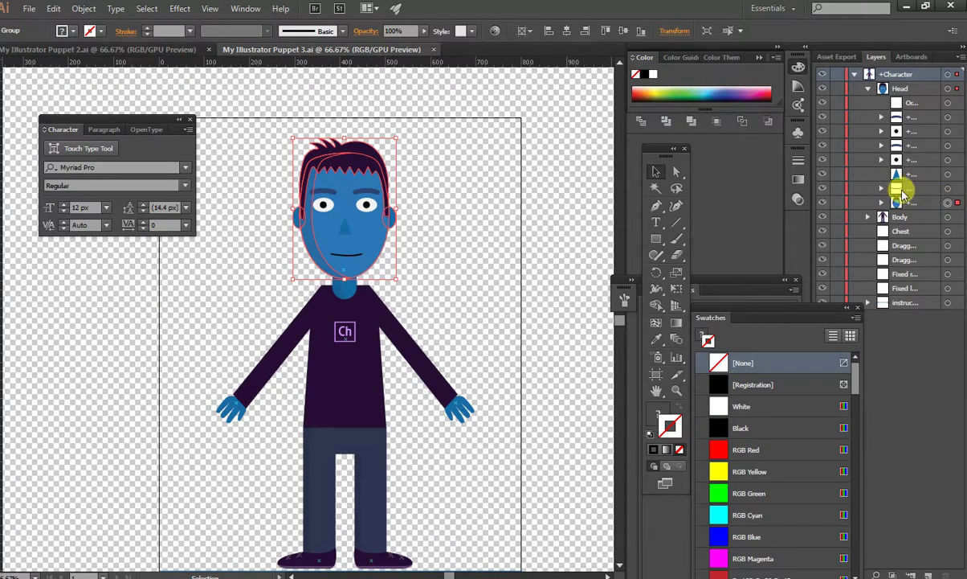
click(949, 188)
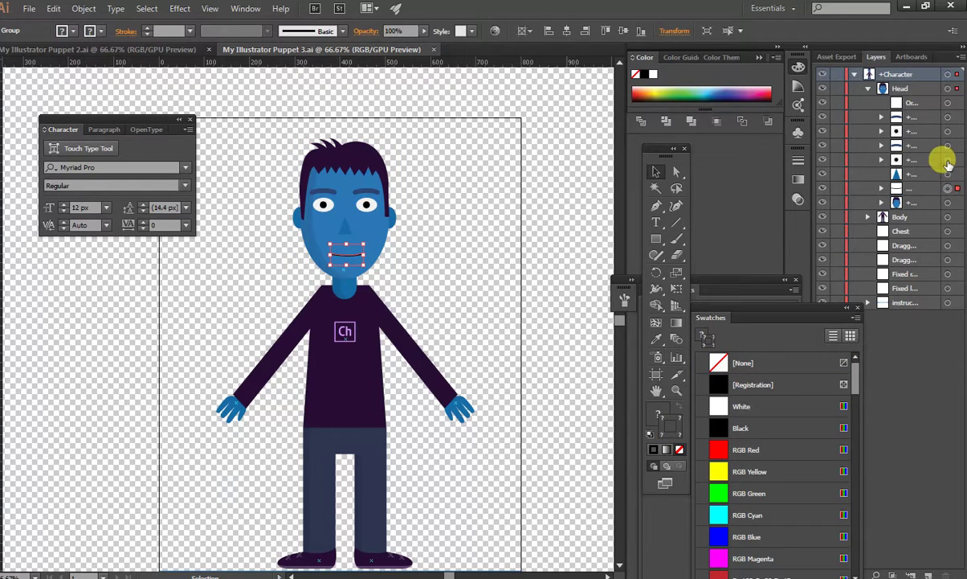
click(949, 159)
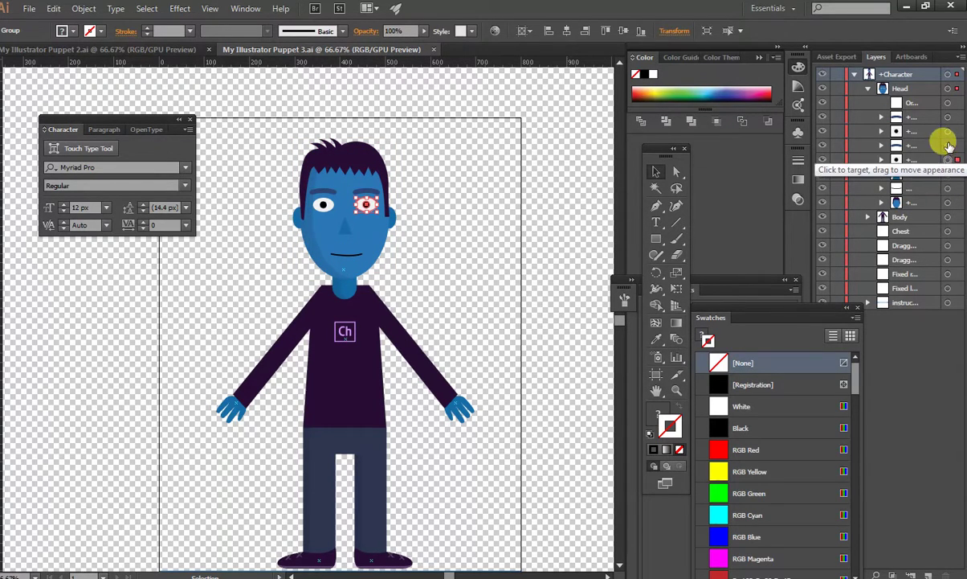
click(949, 131)
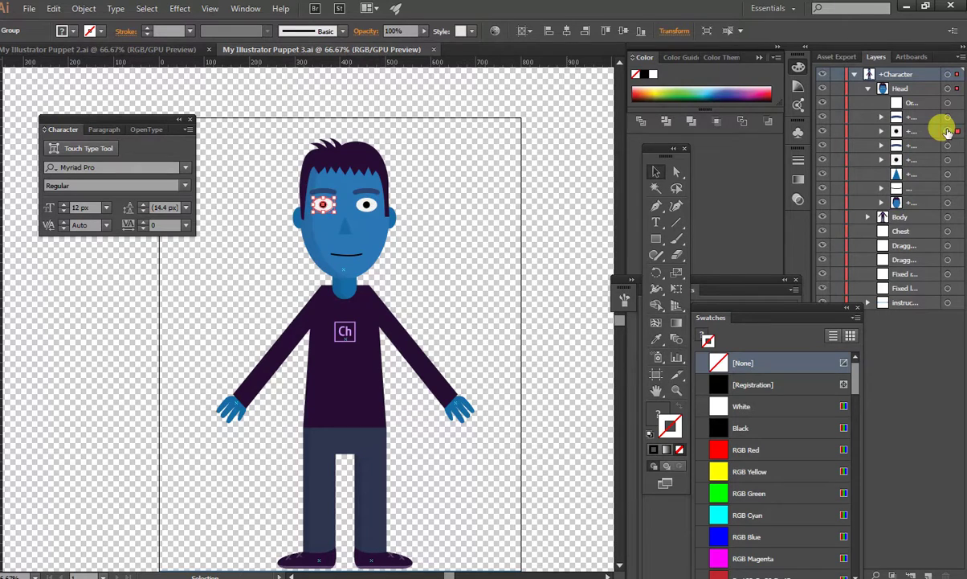
- Try an orange R=241 G=90 B=36 stroke and an RGB Cyan fill on the whole head background group, discarding both
click(948, 203)
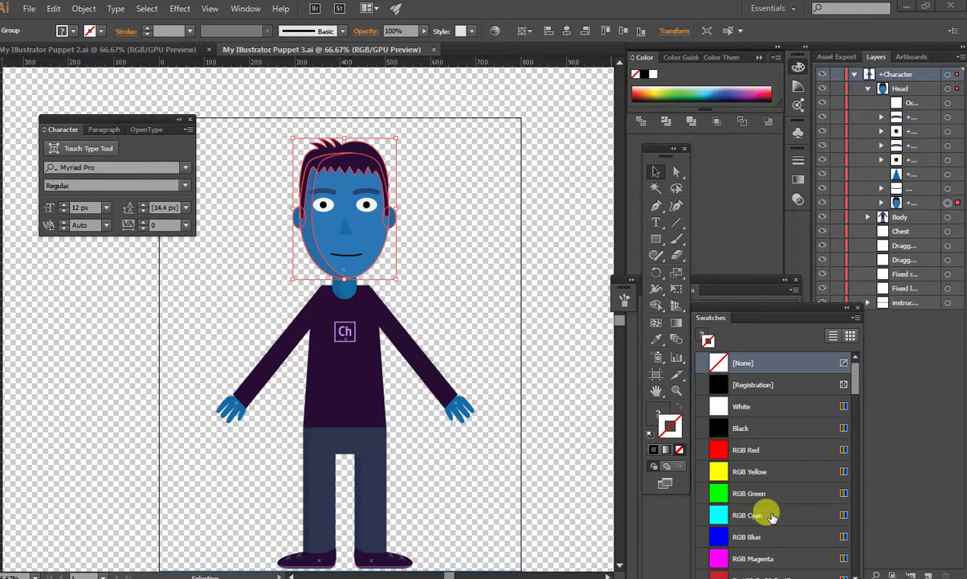
drag(854, 384, 855, 408)
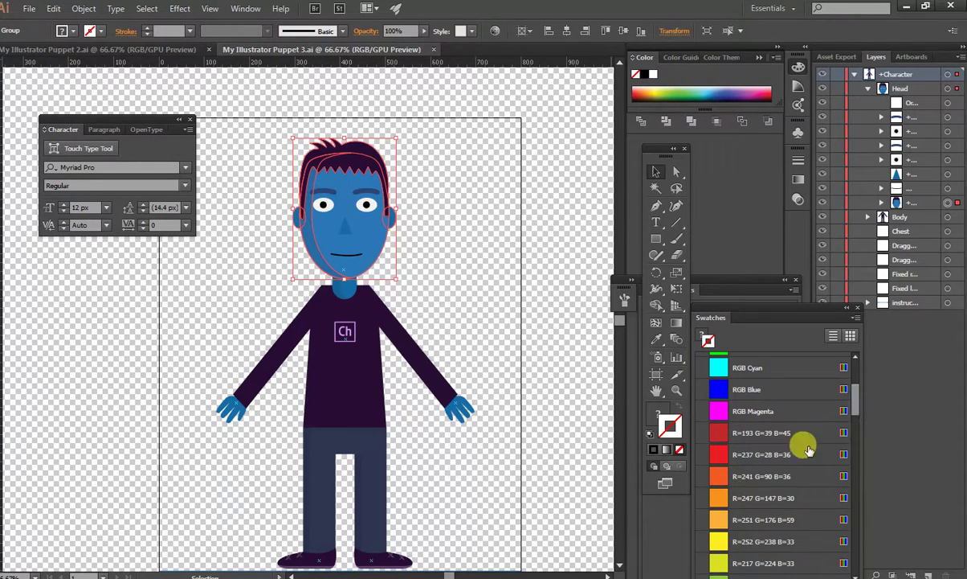
click(782, 475)
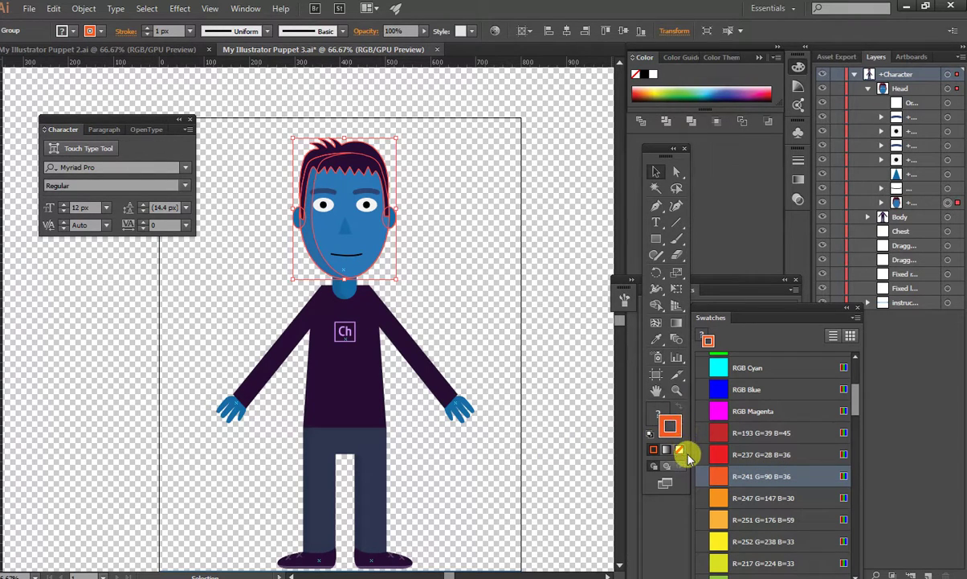
click(681, 451)
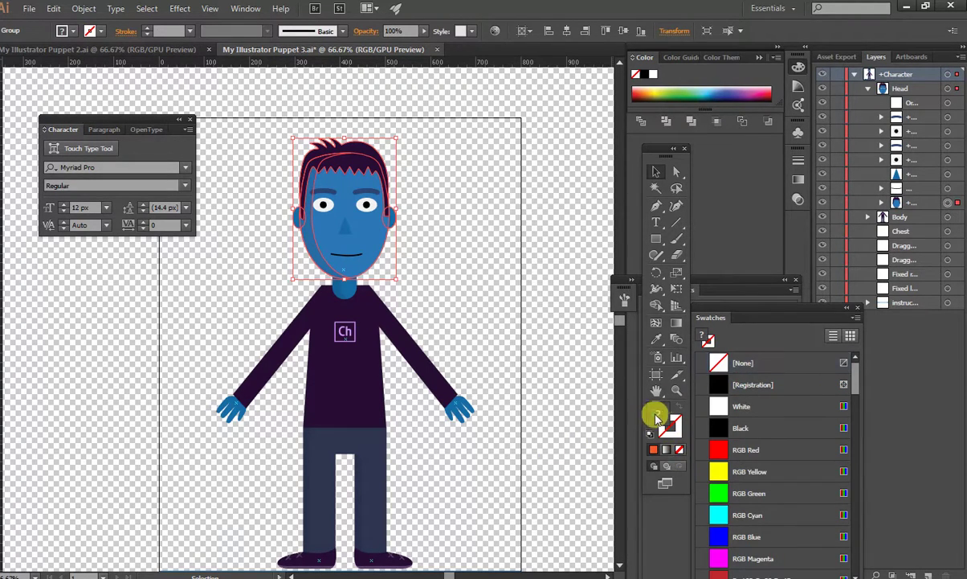
click(797, 511)
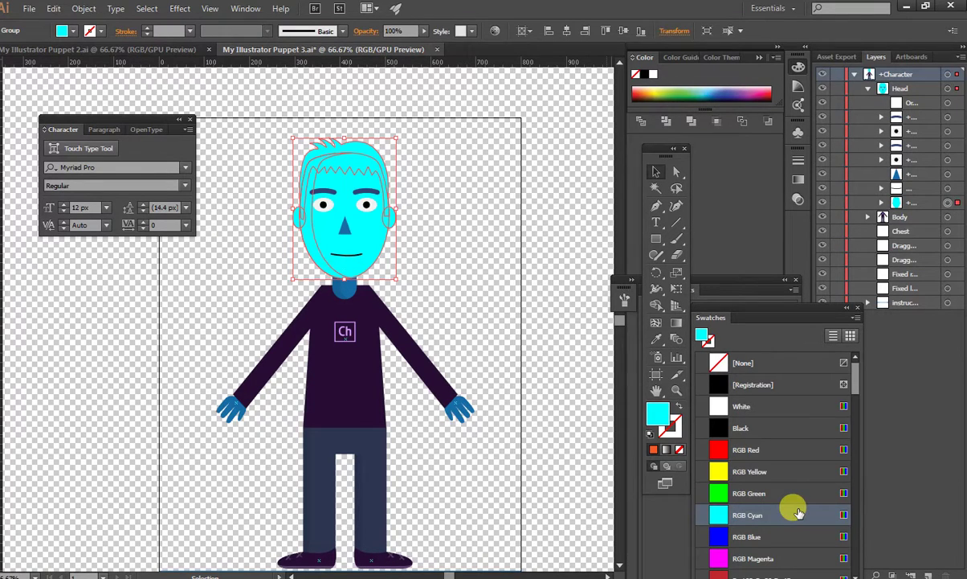
key(ctrl+z)
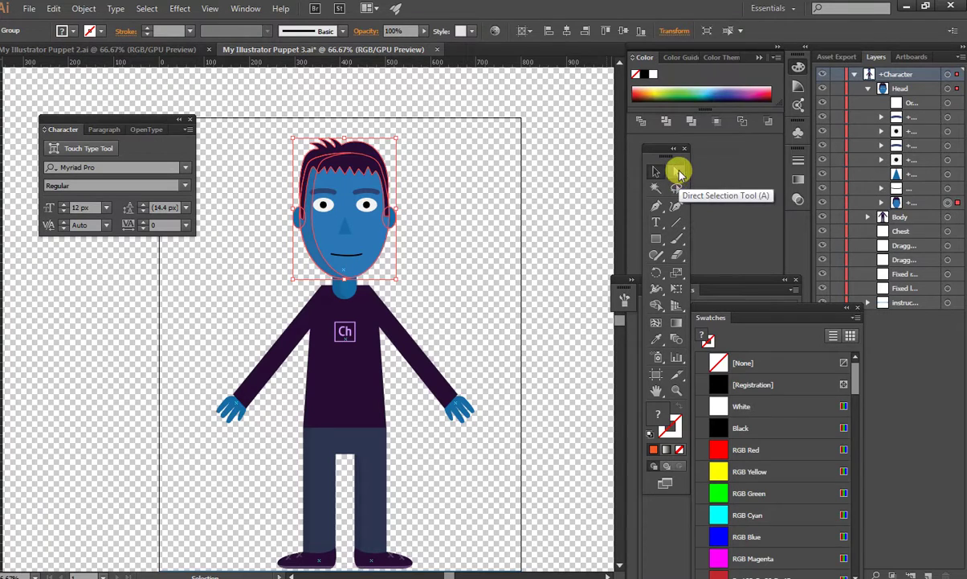
- Select only the face shape with the Direct Selection tool and fill it with RGB Green
click(678, 174)
click(519, 210)
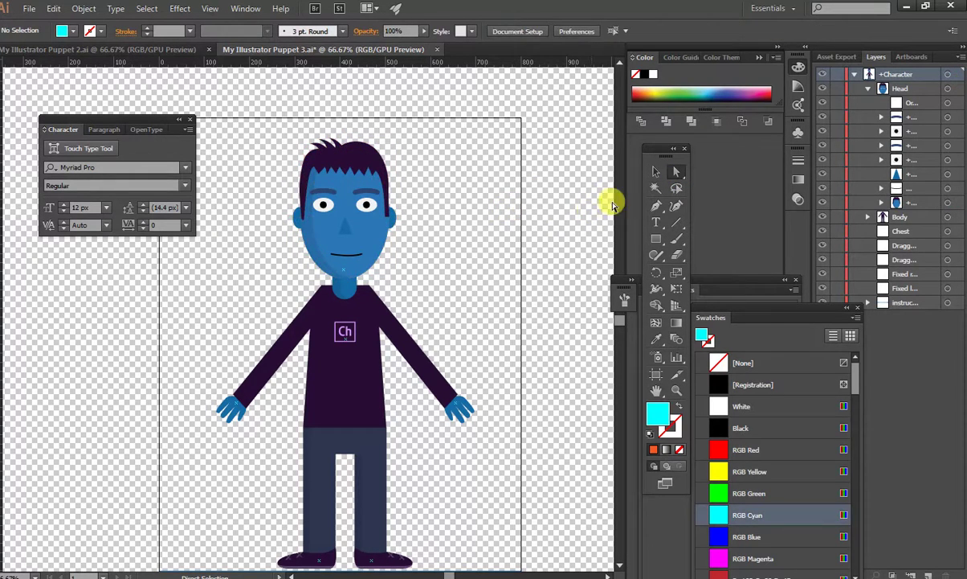
click(375, 234)
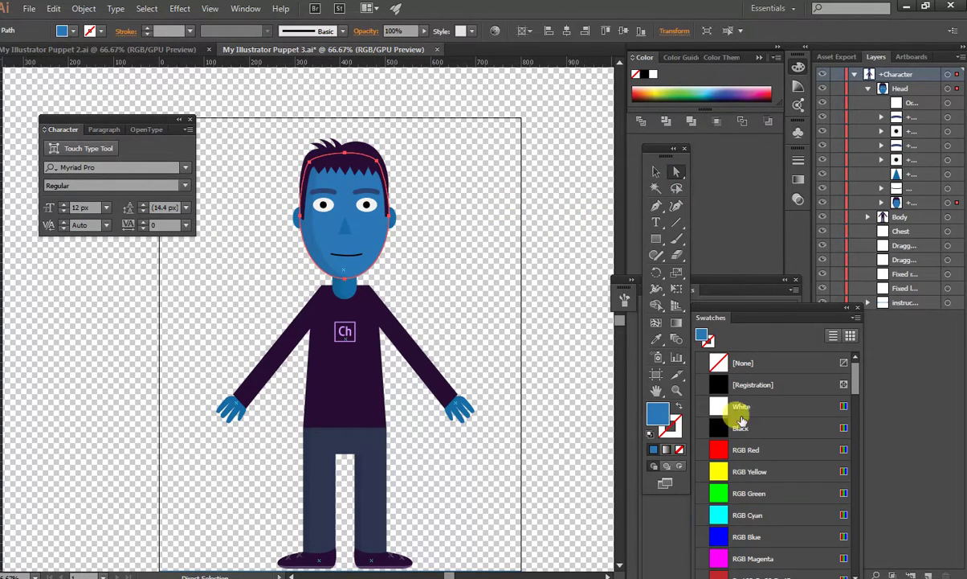
click(782, 495)
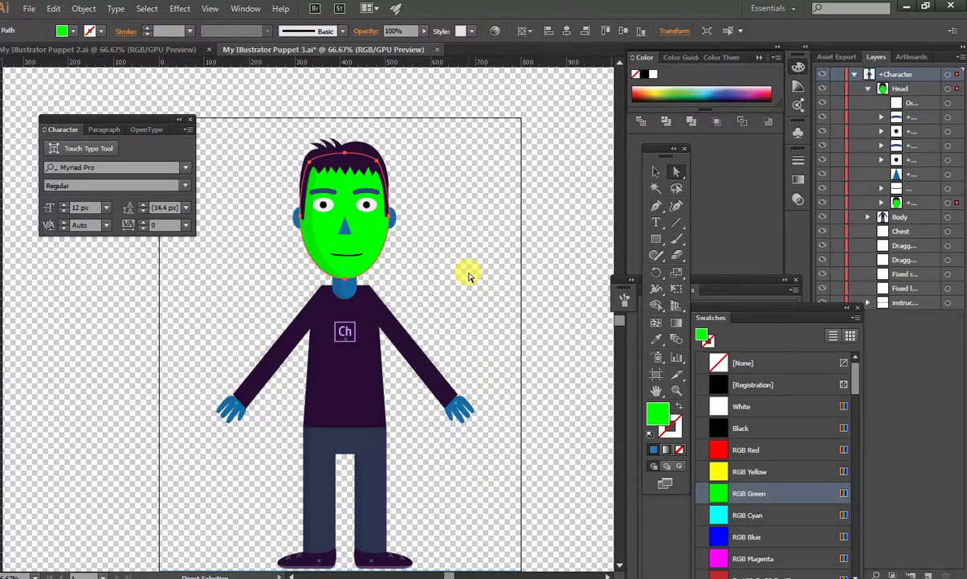
- Load the Skintones swatch library and fill the face with the second light tone of its first colour group
drag(762, 307, 572, 135)
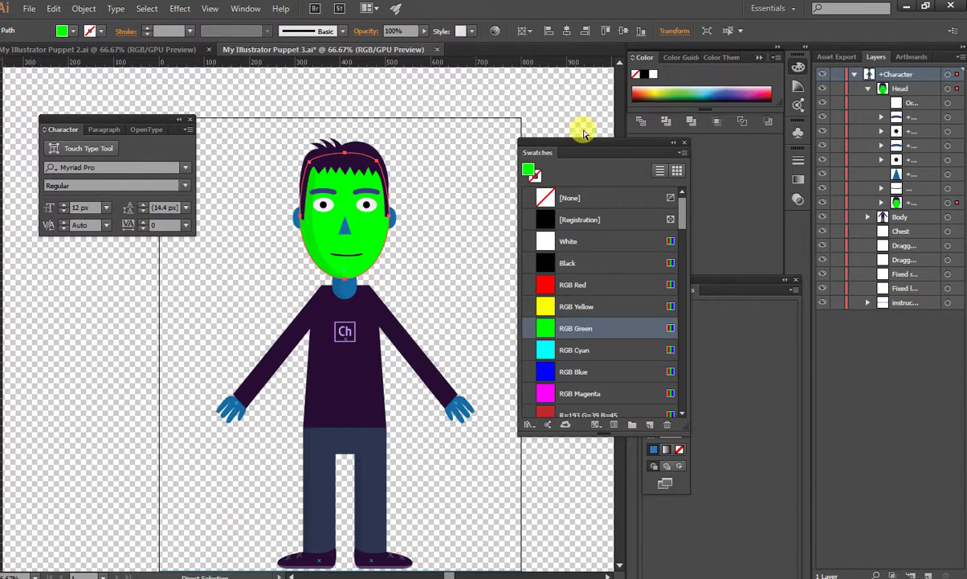
click(681, 155)
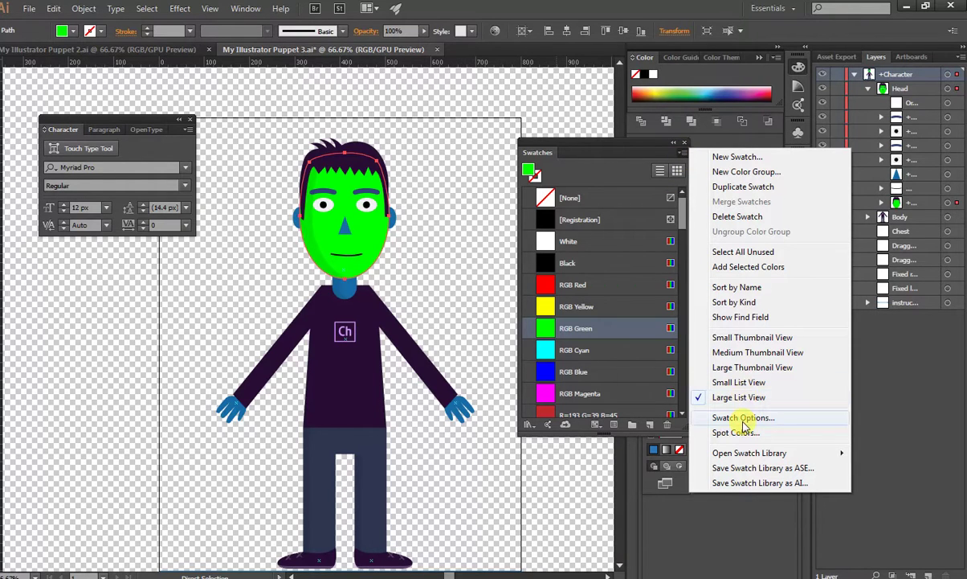
mouse_move(751, 456)
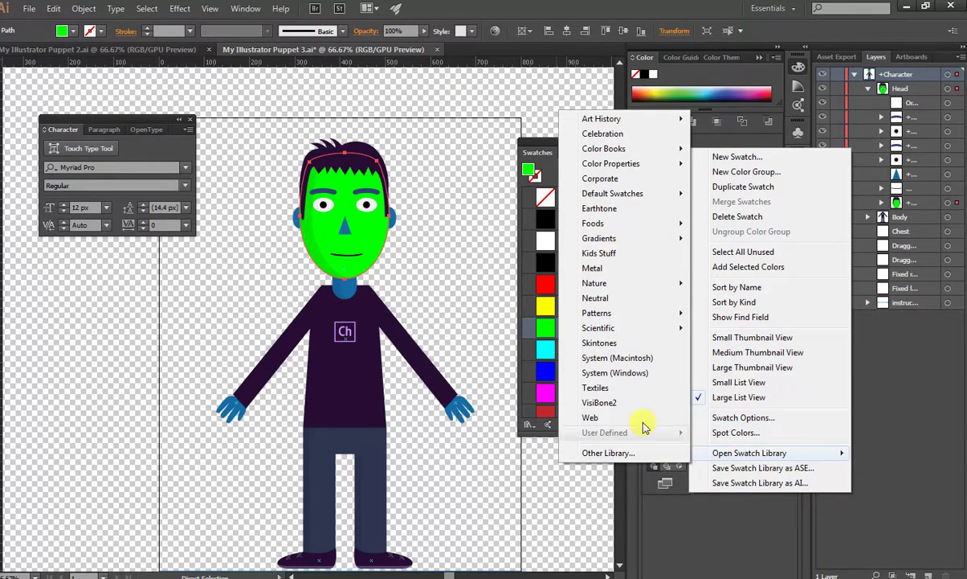
click(599, 343)
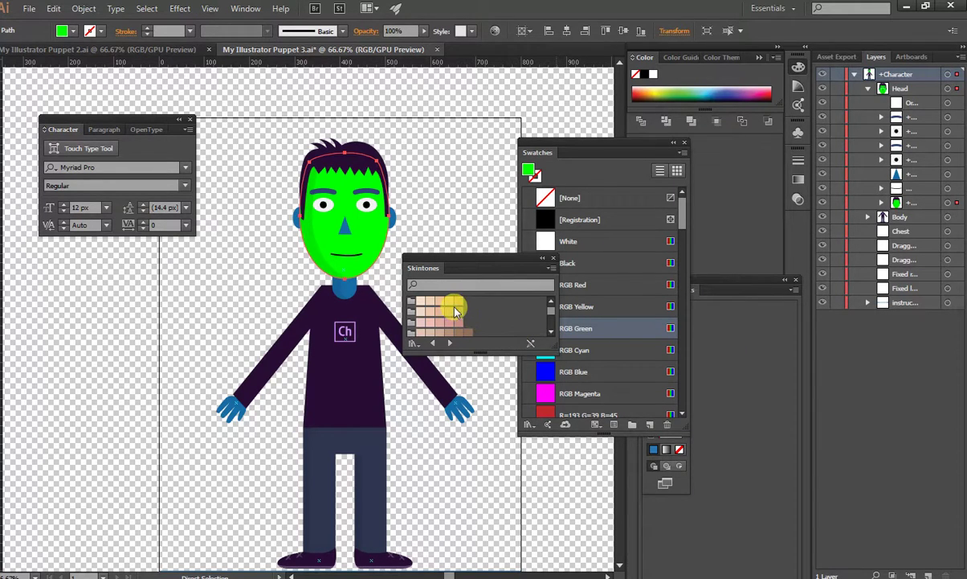
click(429, 301)
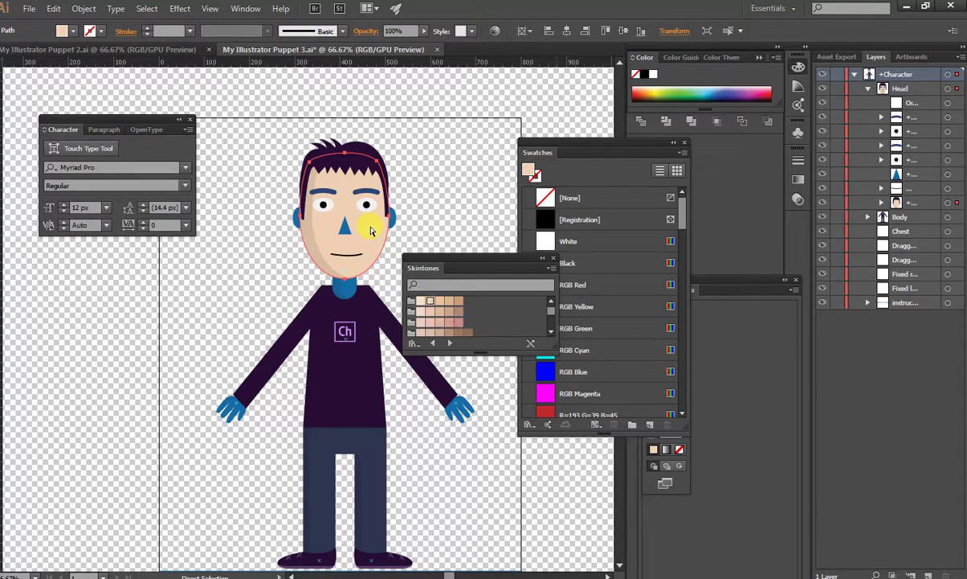
- Fill the neck and both ears with the same light skin tone as the face
click(343, 281)
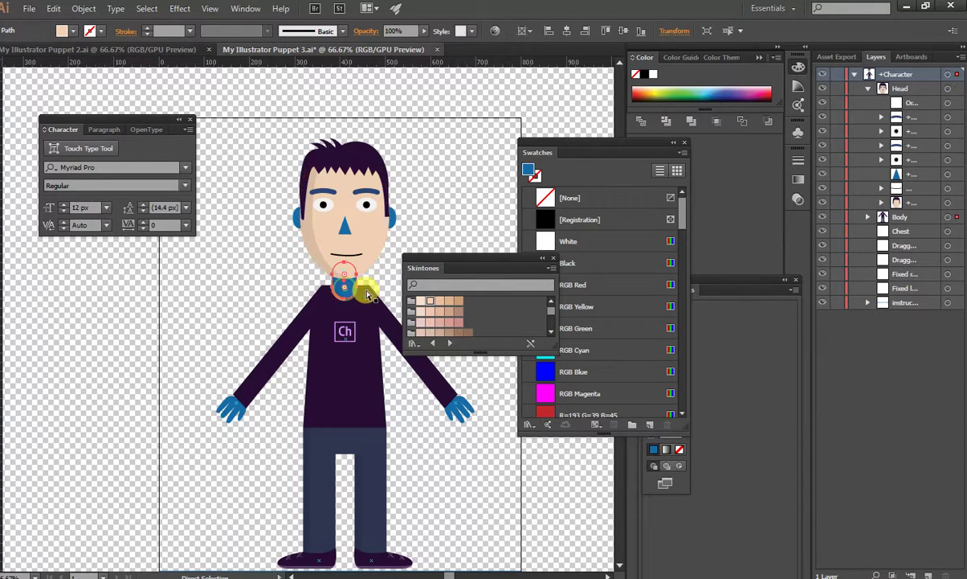
click(429, 301)
click(295, 216)
click(425, 301)
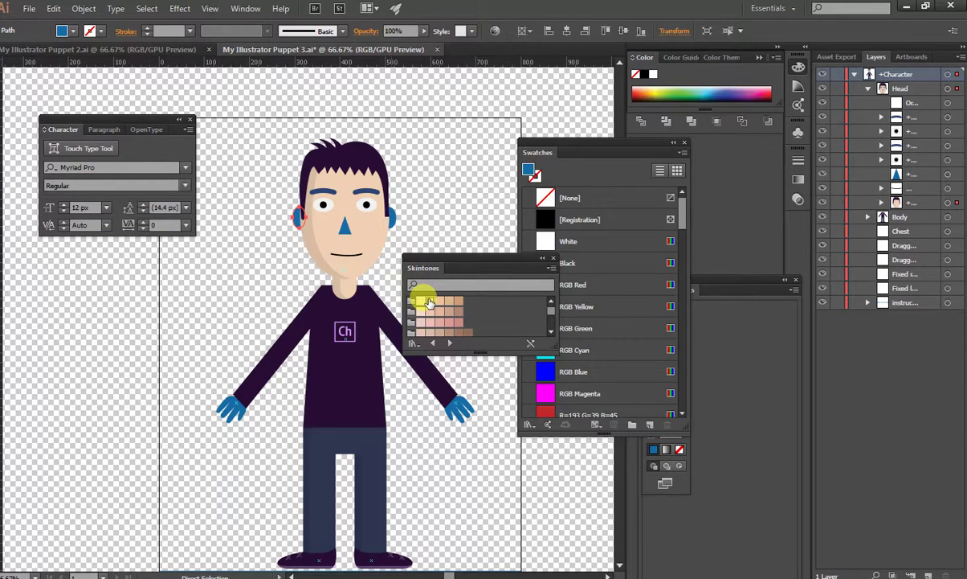
click(392, 219)
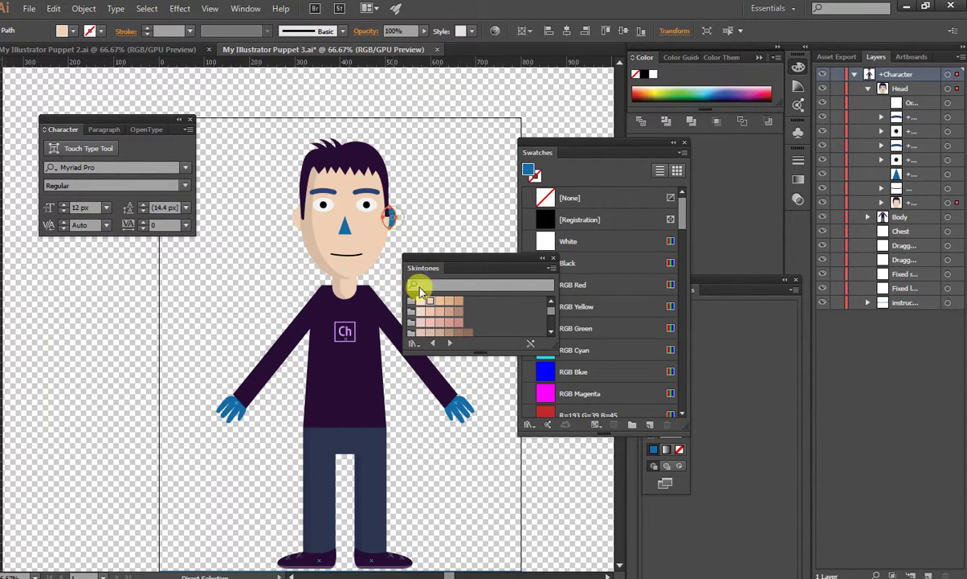
- Fill the nose with the darkest tan of the first Skintones colour group and deselect it
click(346, 224)
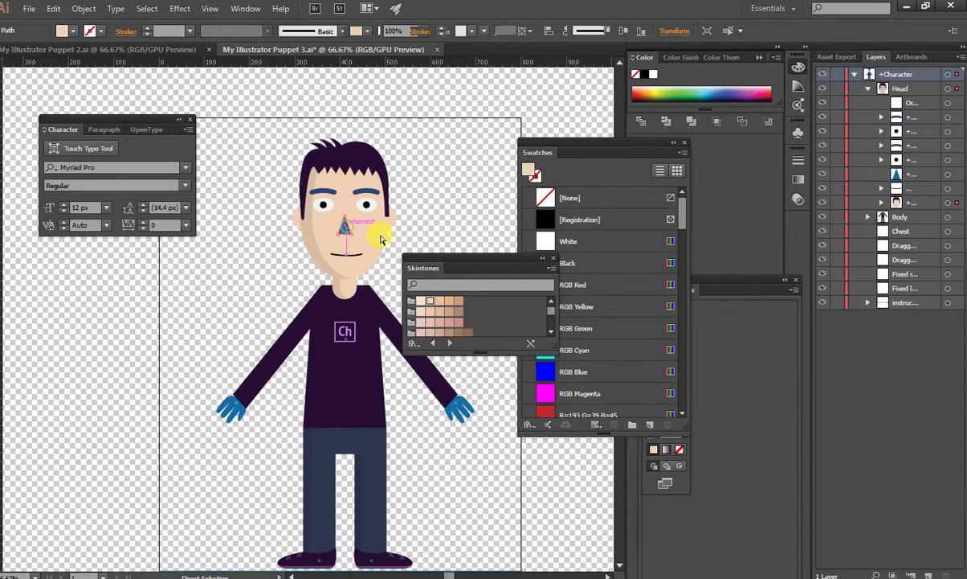
click(459, 301)
click(441, 235)
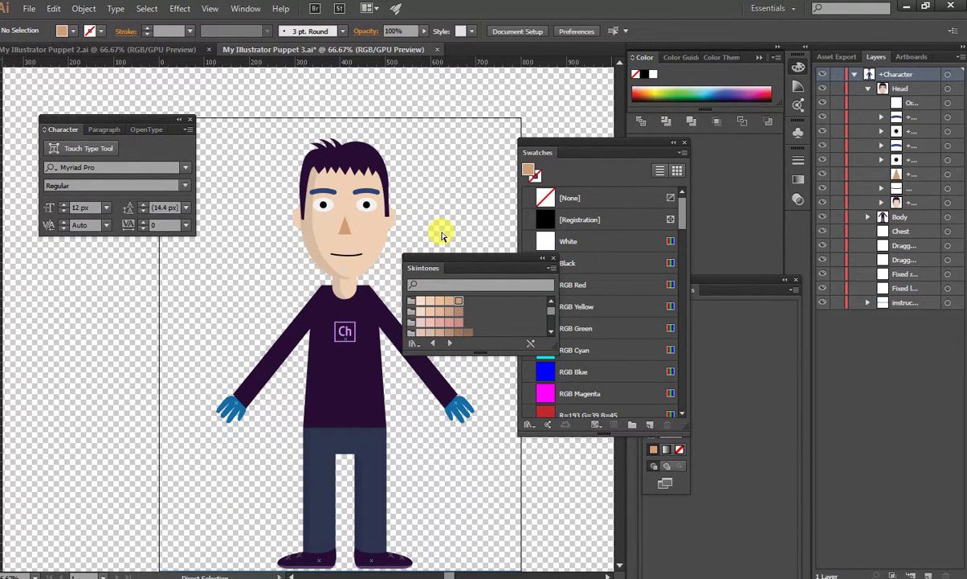
- Fill both hands with the third tone of the first Skintones colour group and deselect them
click(233, 399)
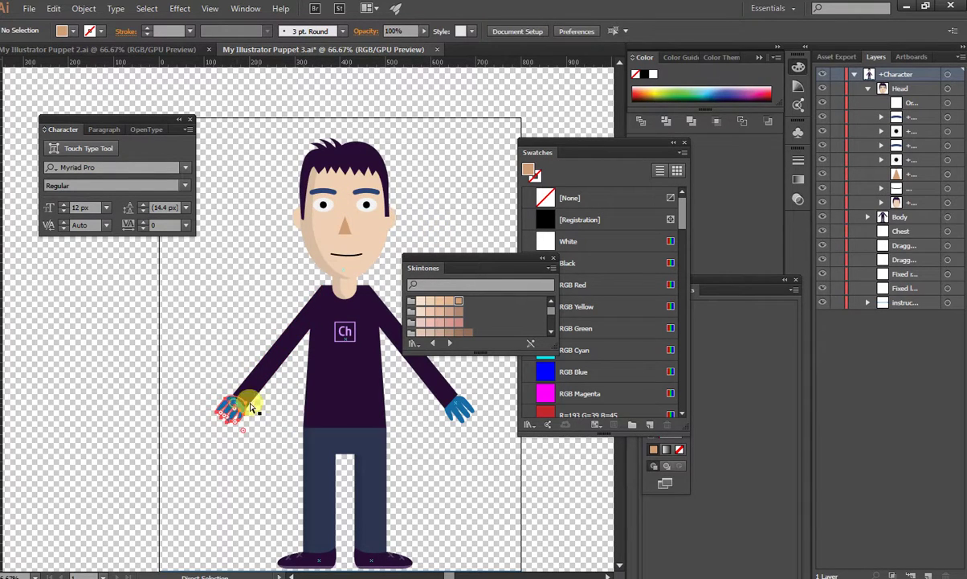
shift+click(462, 406)
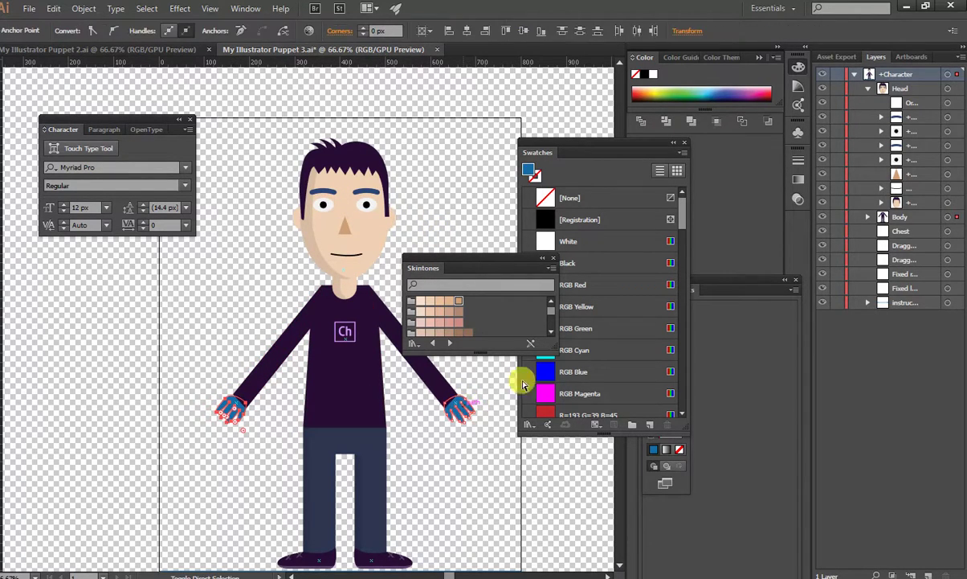
click(439, 302)
click(415, 173)
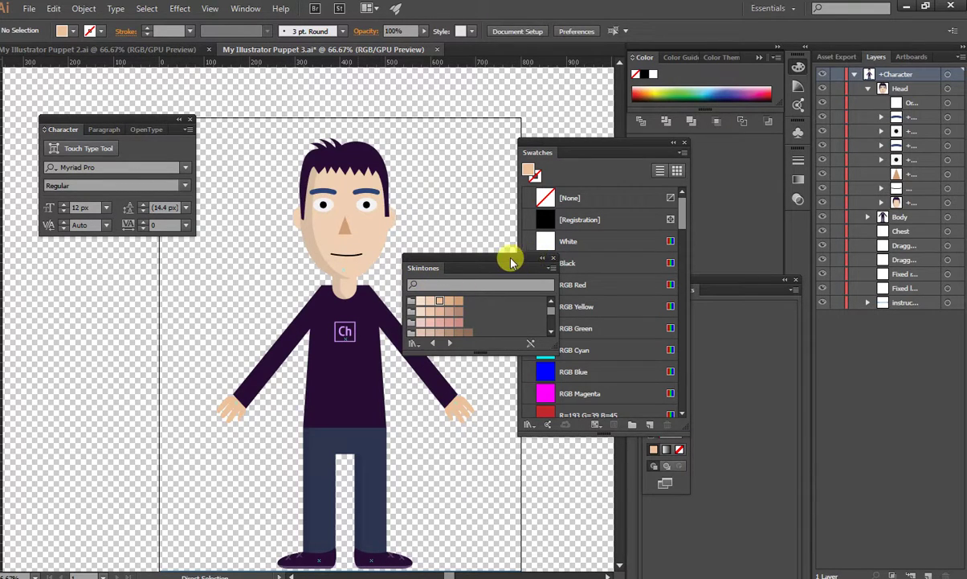
- Load the Basic Graphics_Textures pattern library and fill the shirt's torso shape with the Sticks pattern
drag(501, 265, 494, 78)
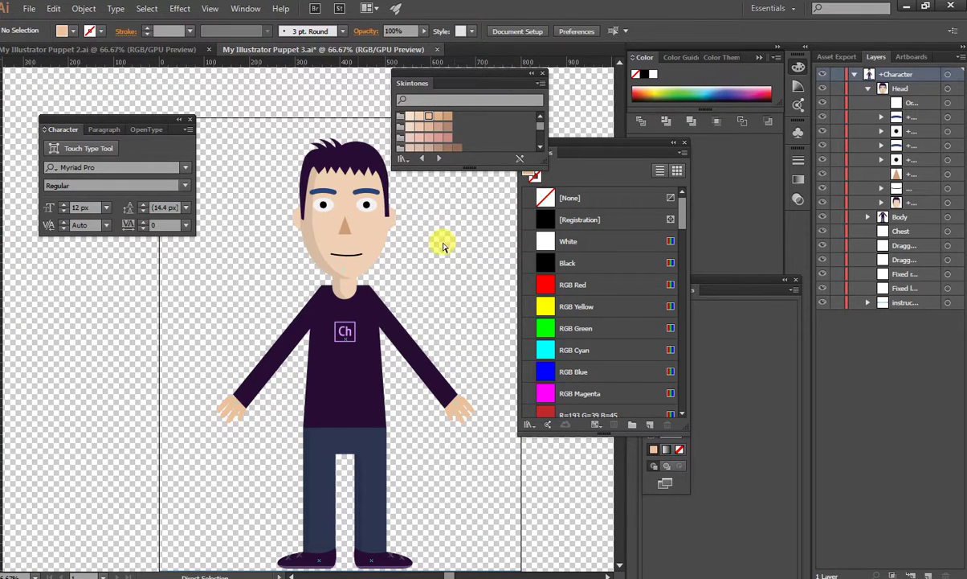
click(379, 383)
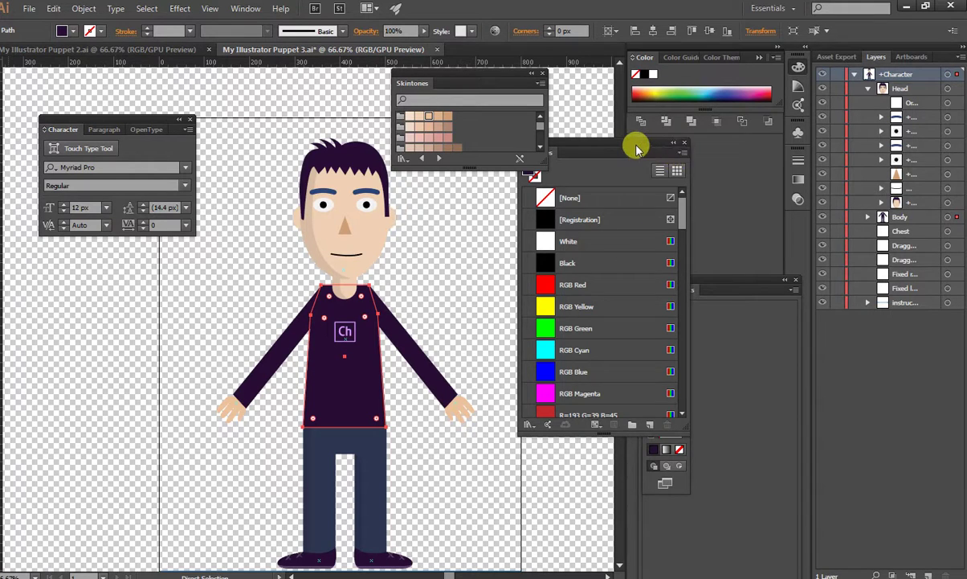
drag(639, 148, 645, 161)
click(690, 172)
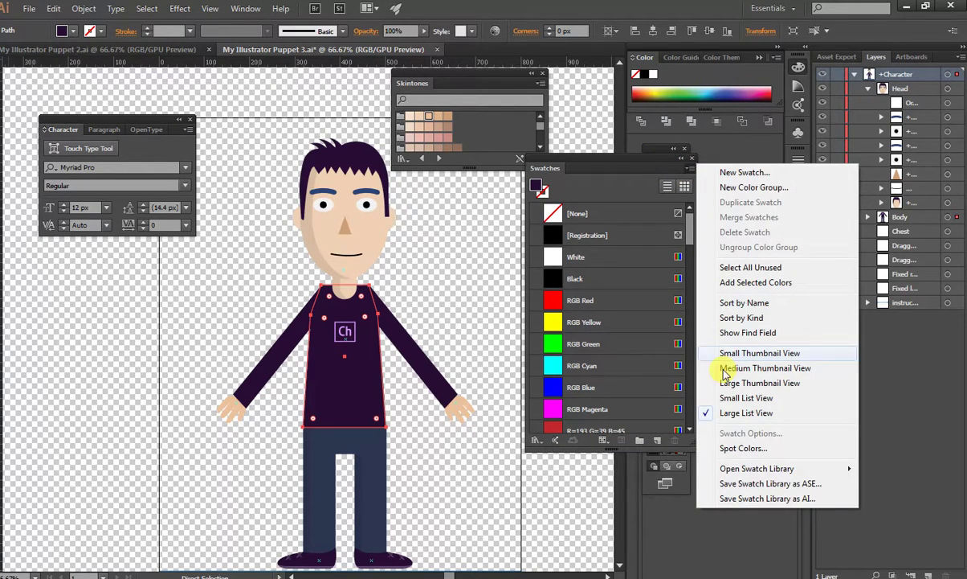
mouse_move(723, 470)
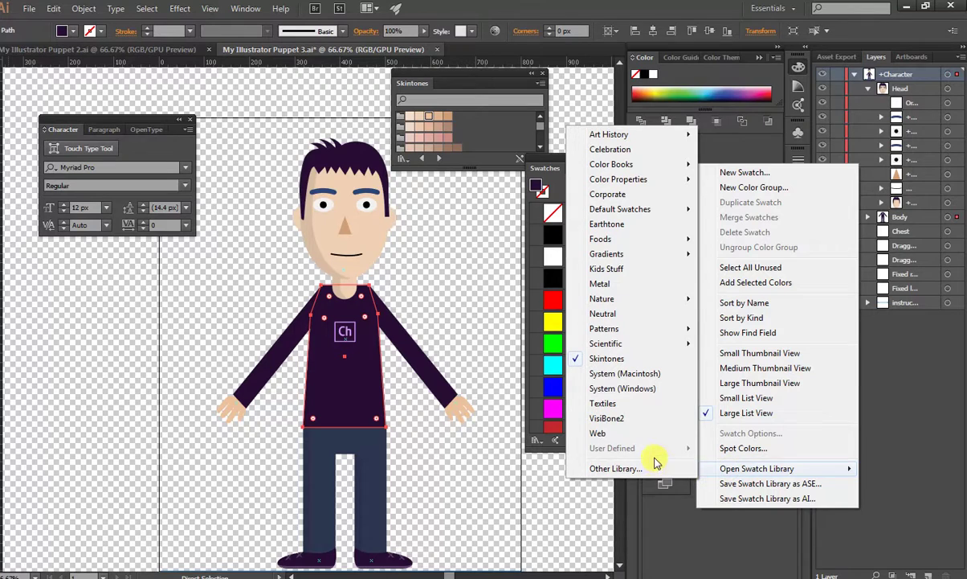
mouse_move(621, 328)
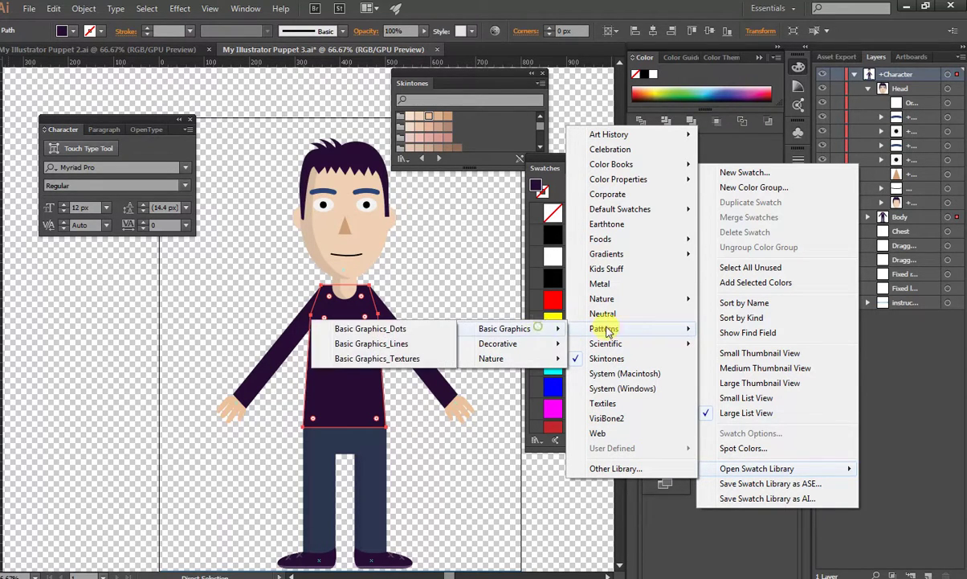
click(404, 359)
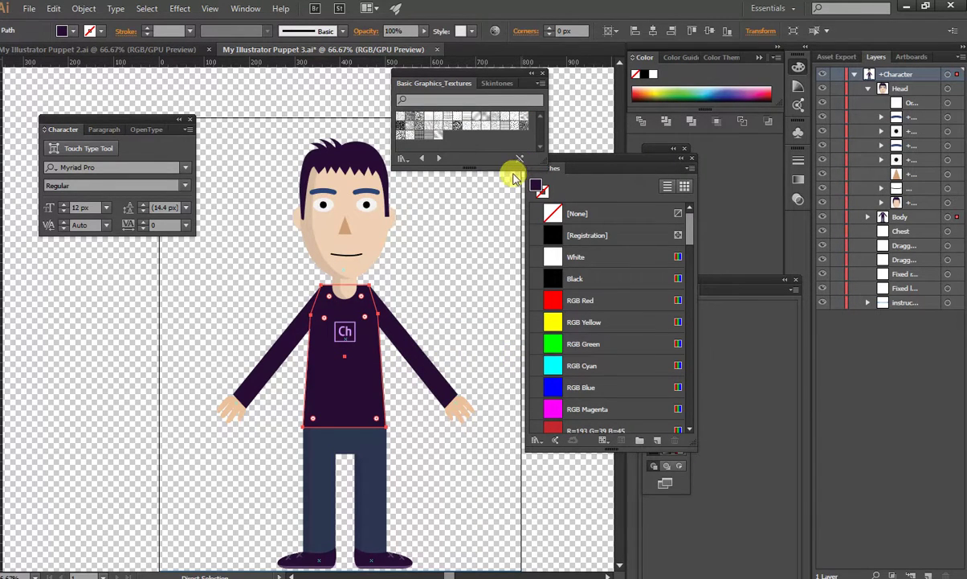
drag(513, 166, 515, 241)
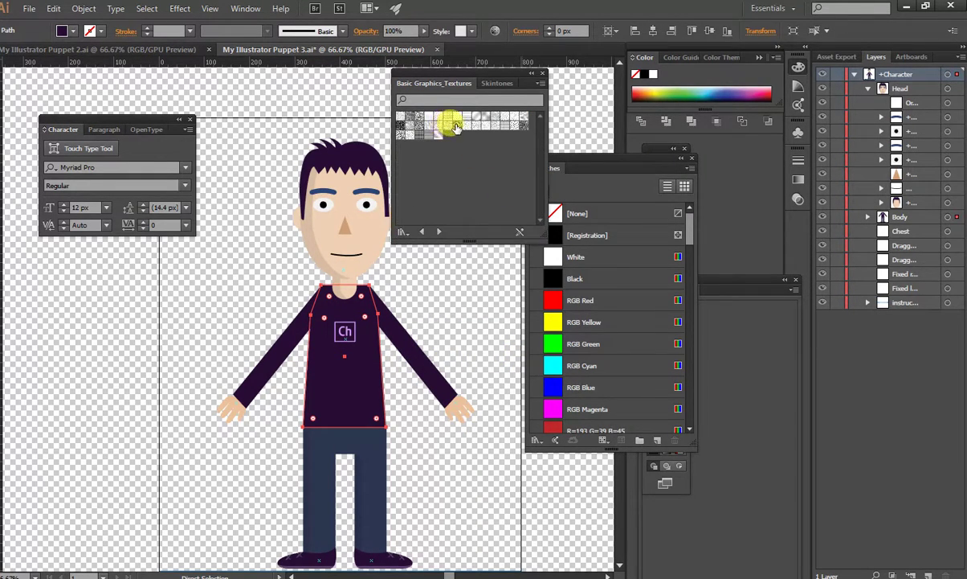
click(455, 126)
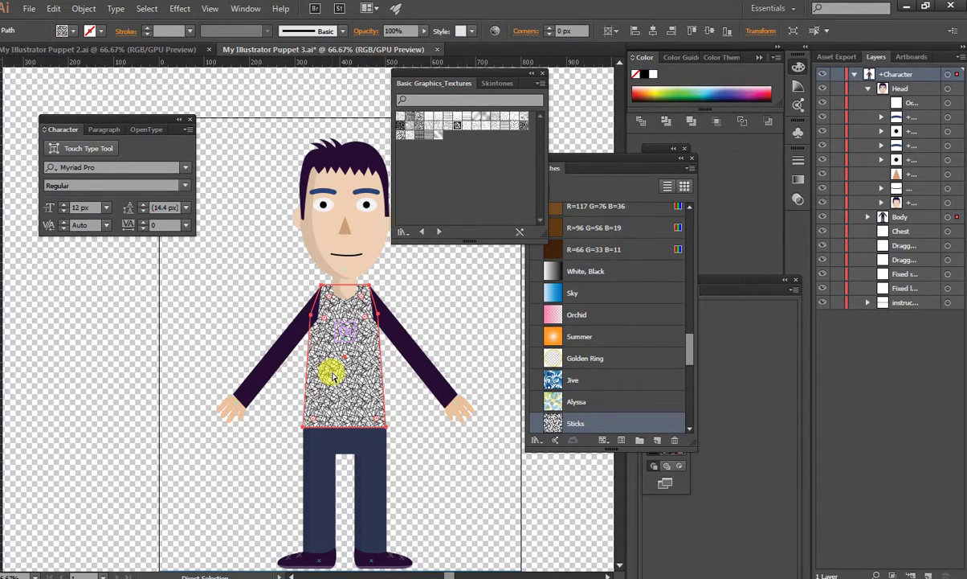
- Try the USGS 8 Sewage and Burlap texture patterns on the sleeve on the drawing's right side
click(286, 339)
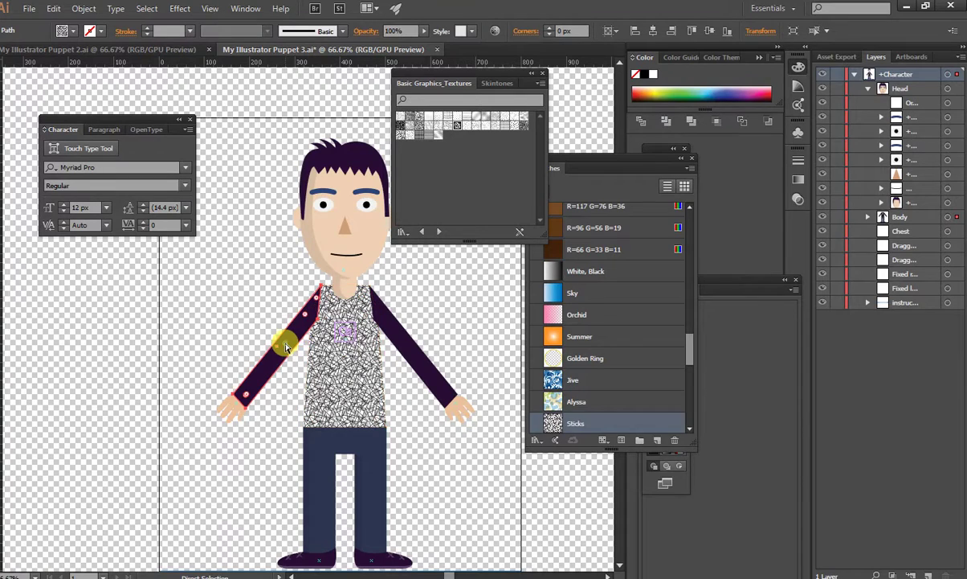
click(416, 353)
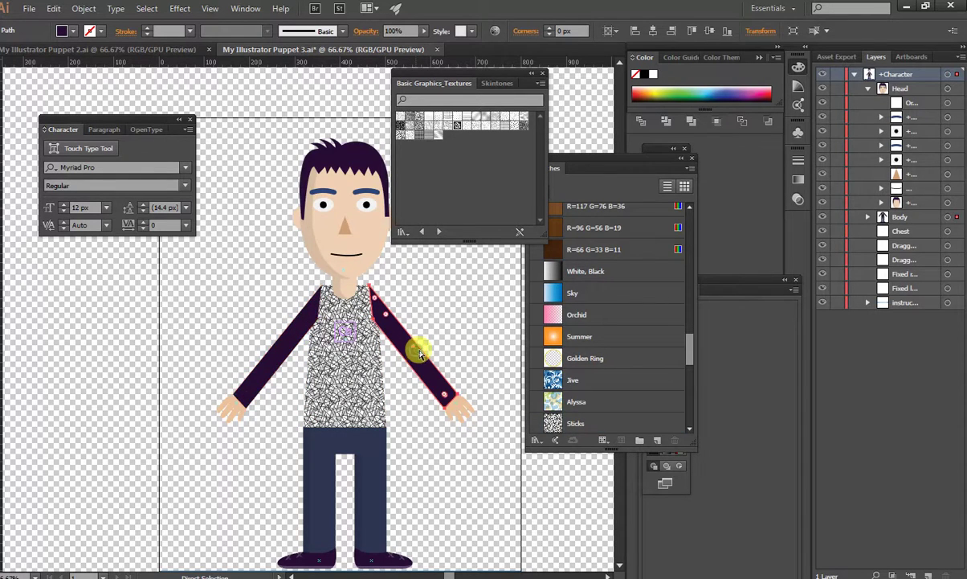
click(430, 137)
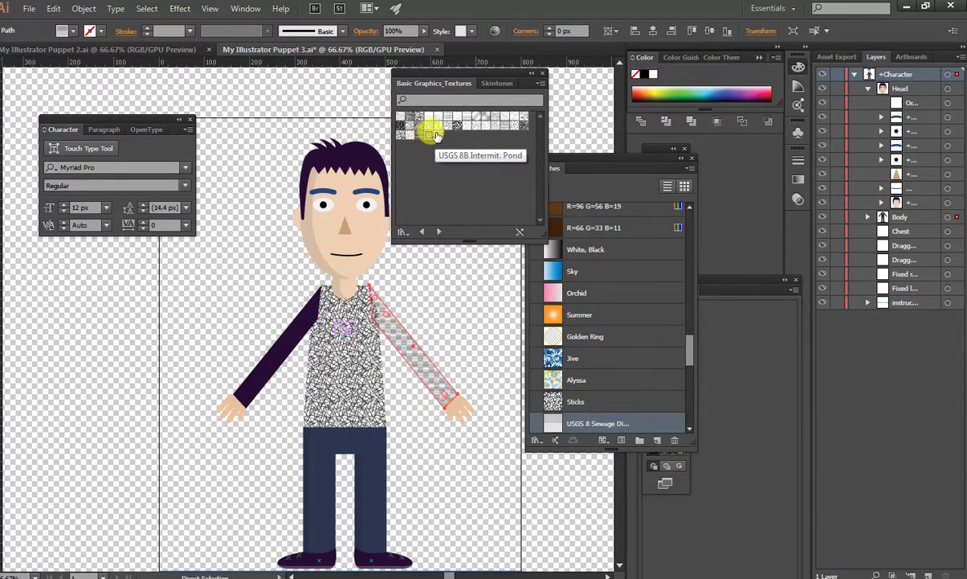
click(410, 118)
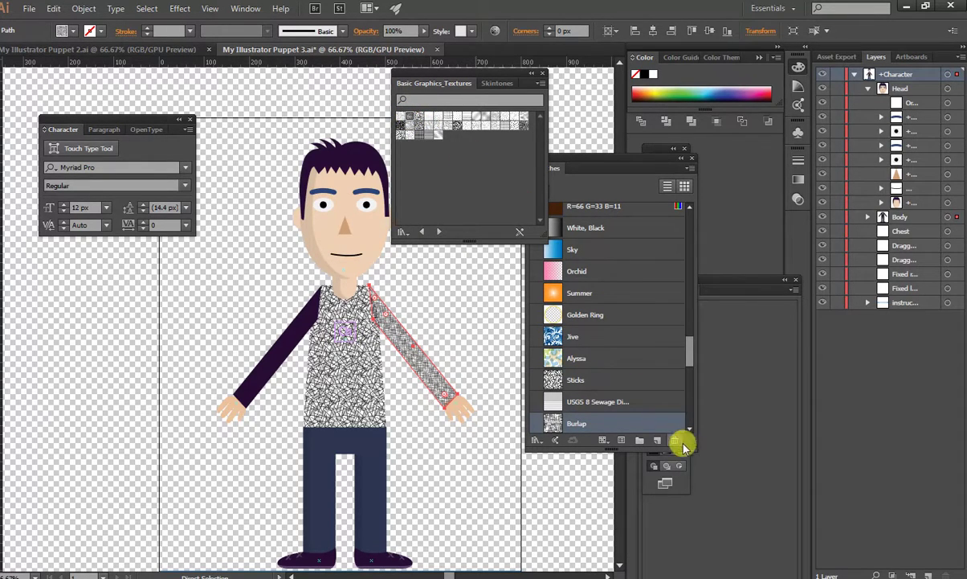
- Fill both sleeves with the Jive pattern from the document swatches and deselect them
drag(684, 443, 693, 509)
click(648, 335)
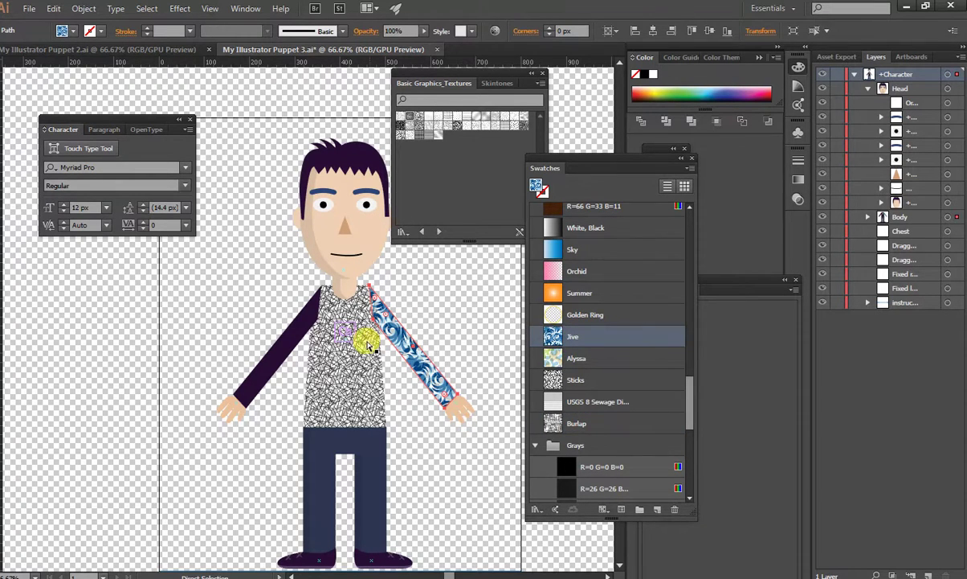
click(294, 332)
click(560, 336)
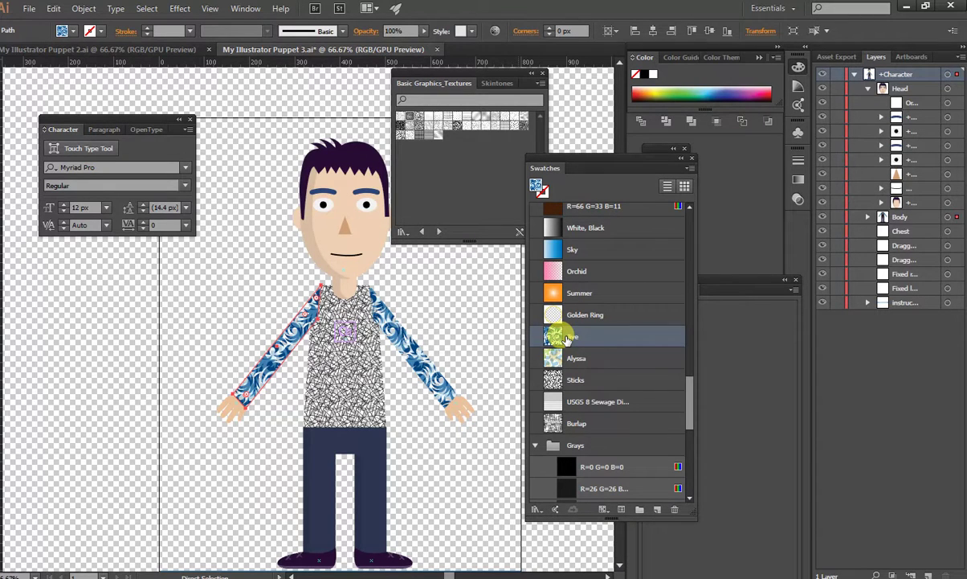
click(507, 323)
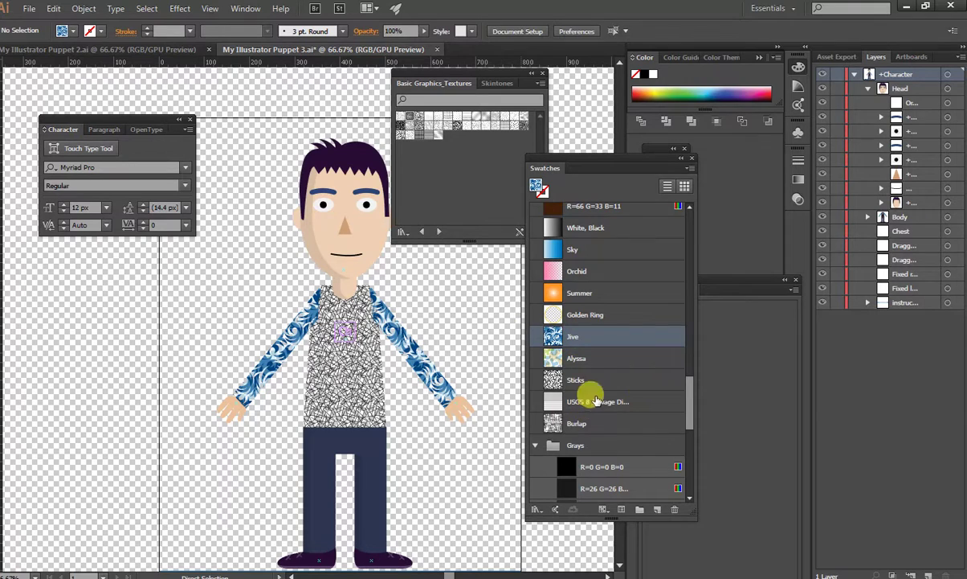
- Load the Fruit swatch library and fill the sleeve on the drawing's left side with the third red of its first colour group
click(689, 168)
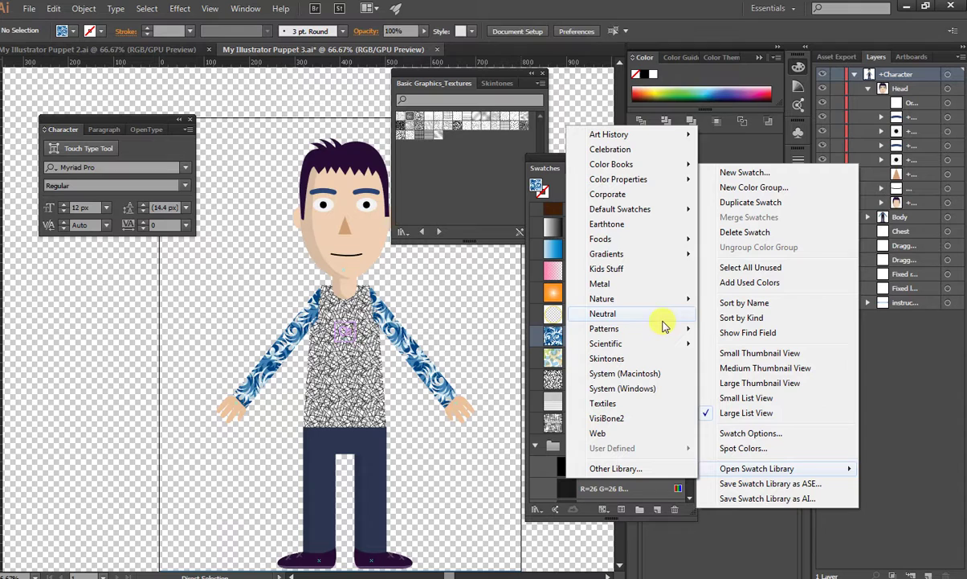
mouse_move(632, 240)
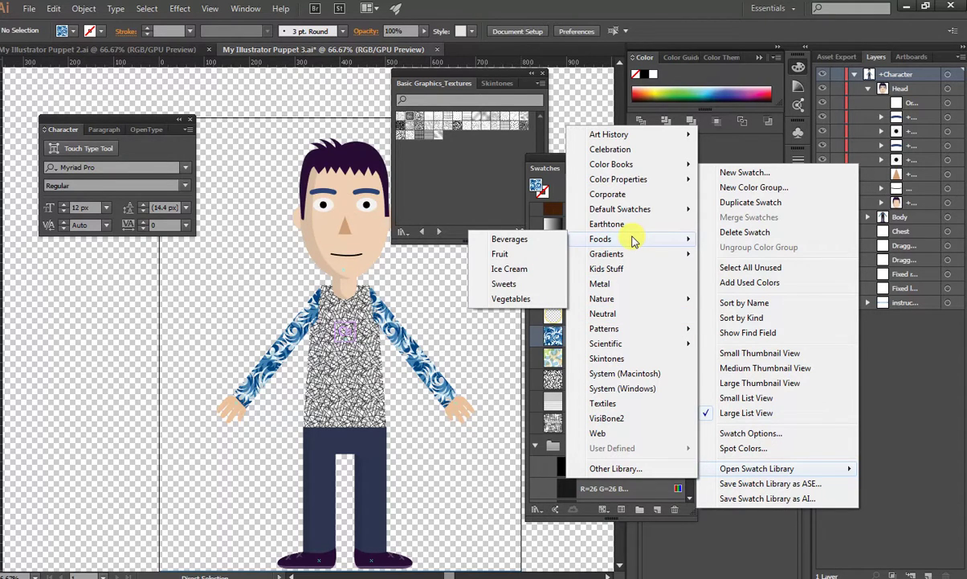
click(501, 254)
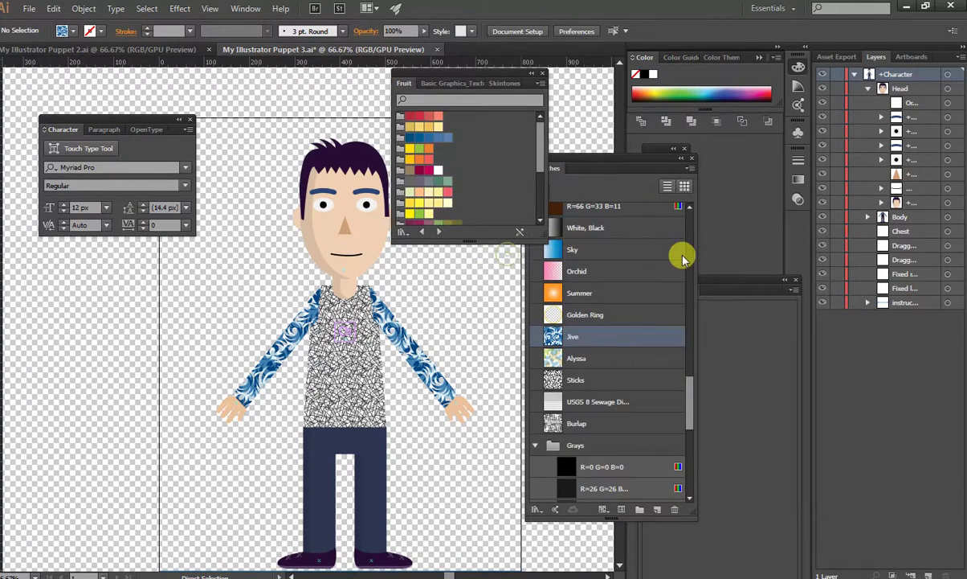
drag(535, 234, 542, 296)
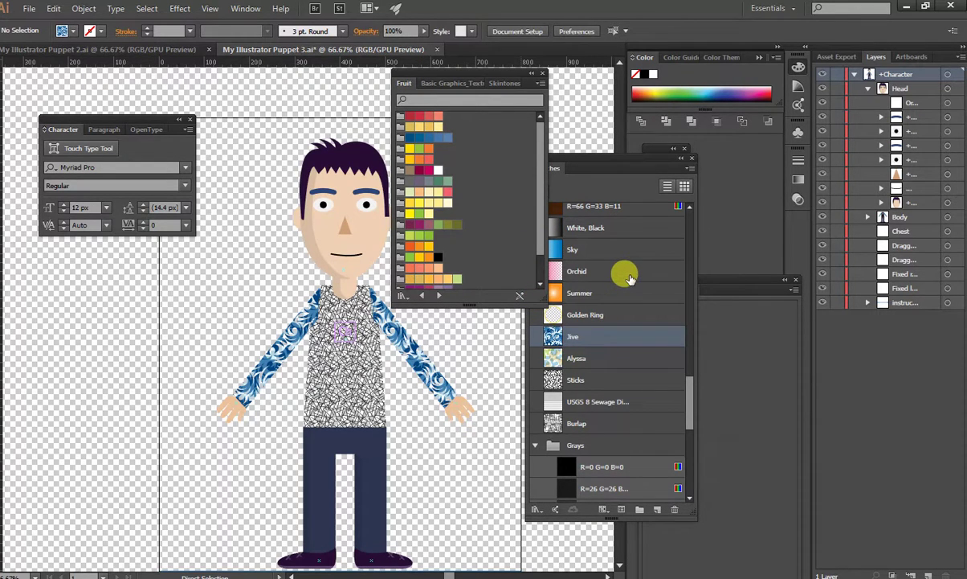
click(295, 326)
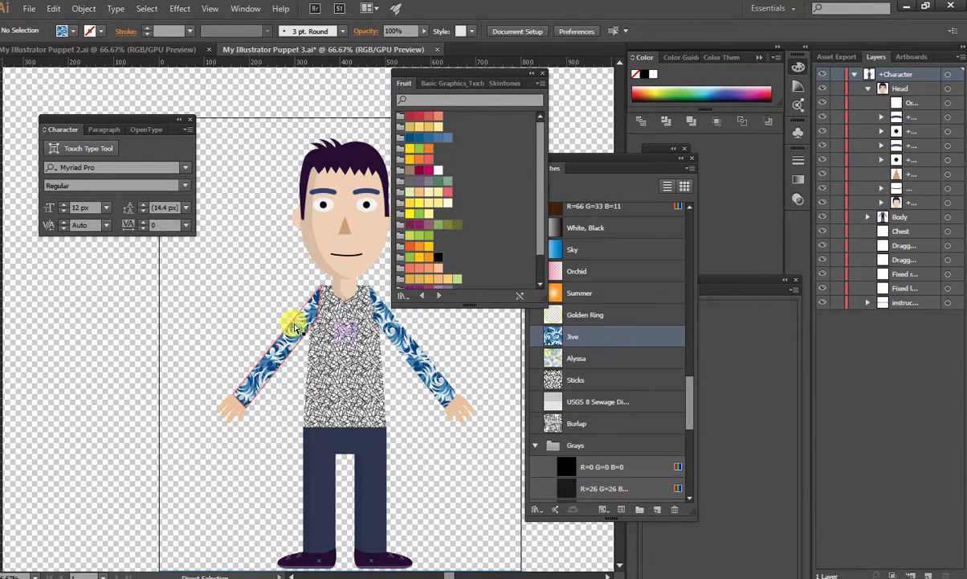
click(312, 320)
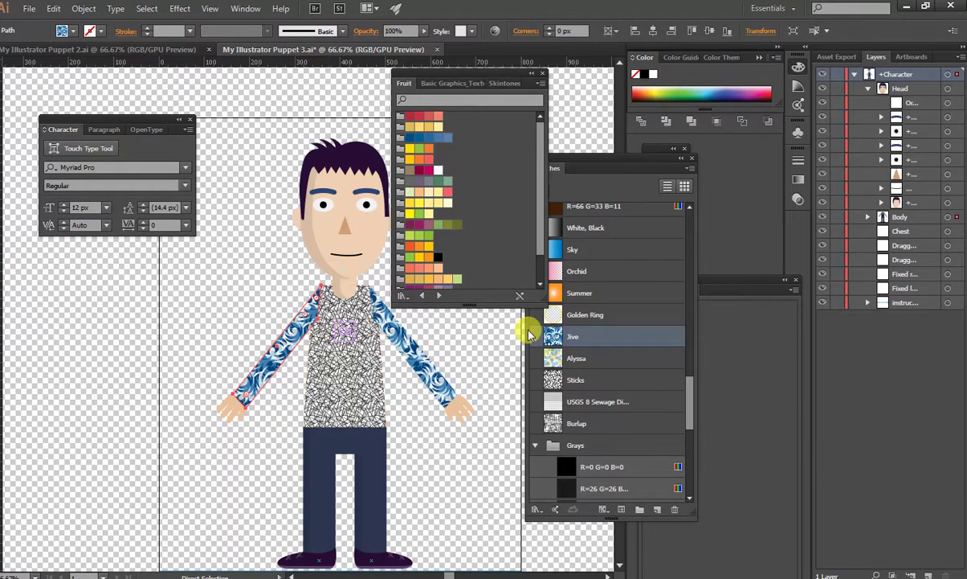
click(429, 116)
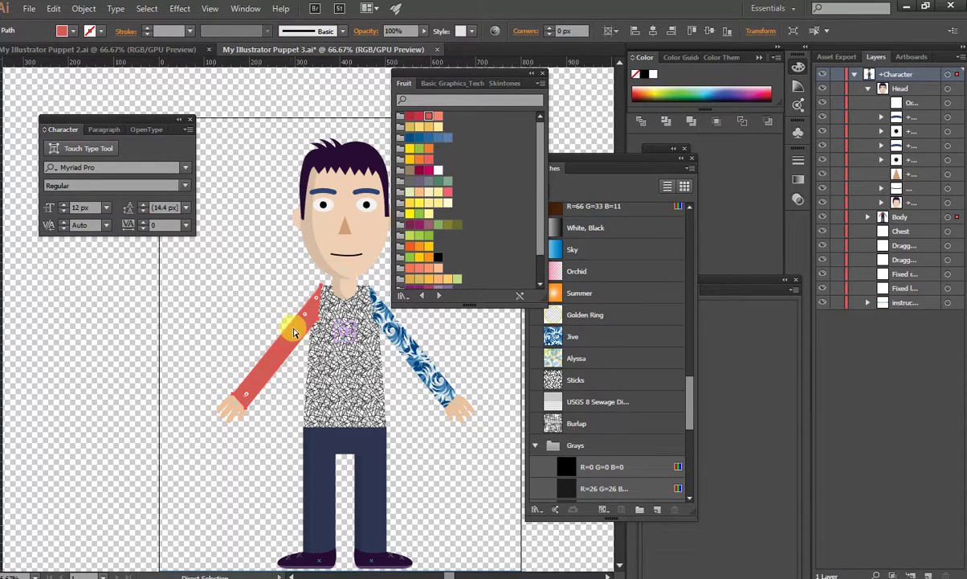
- Apply the Craquelure texture effect to the red sleeve with wider crack spacing and shallower crack depth, and deselect the sleeve
click(181, 9)
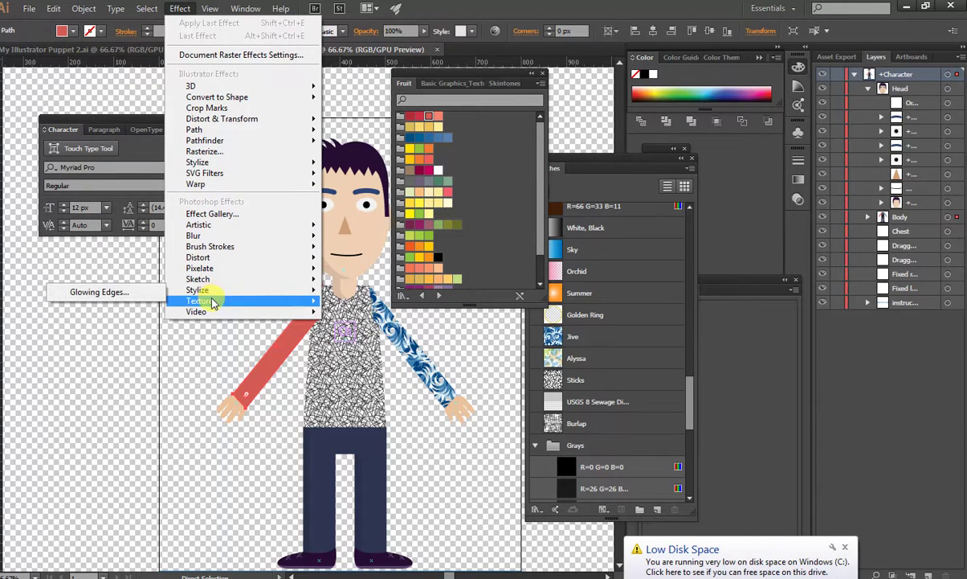
mouse_move(213, 302)
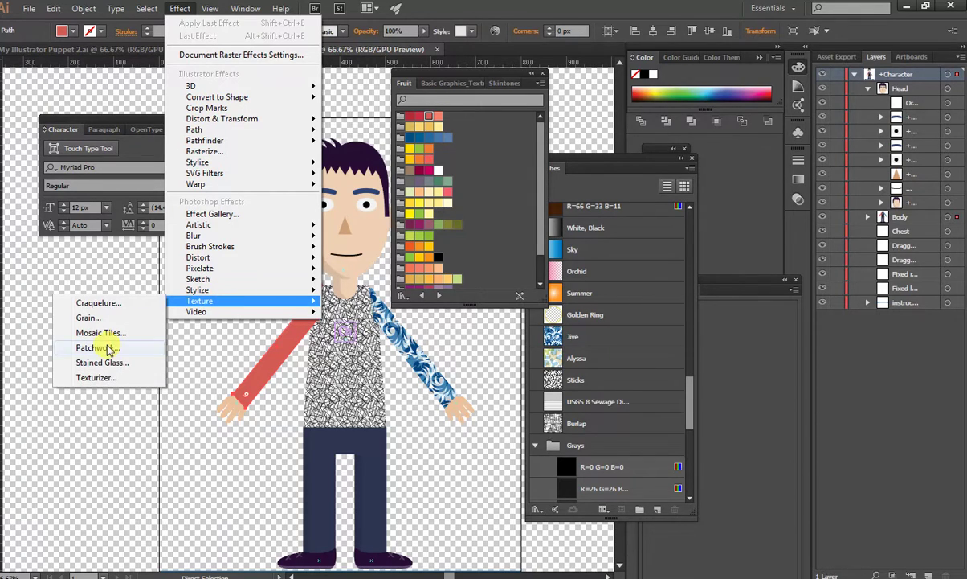
click(97, 378)
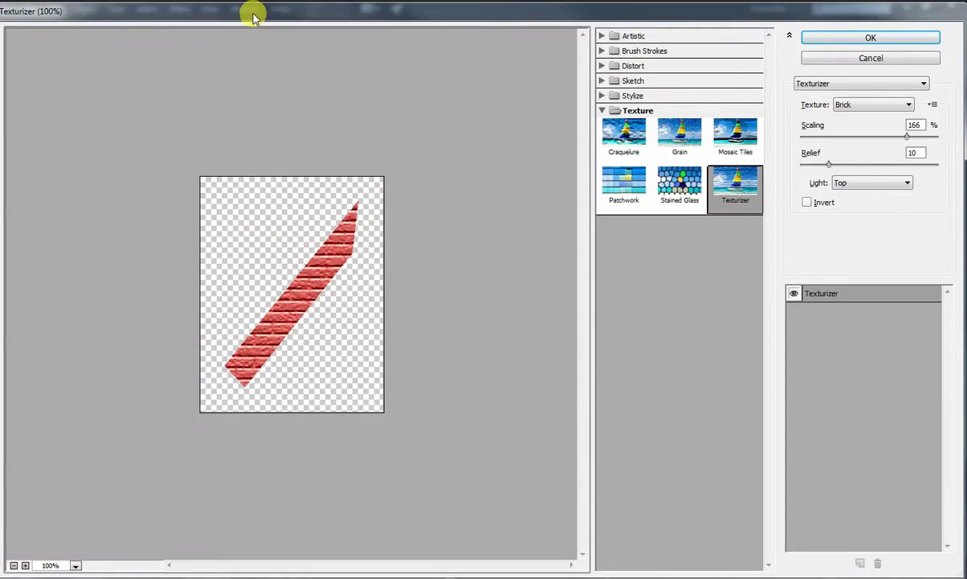
drag(253, 10, 590, 110)
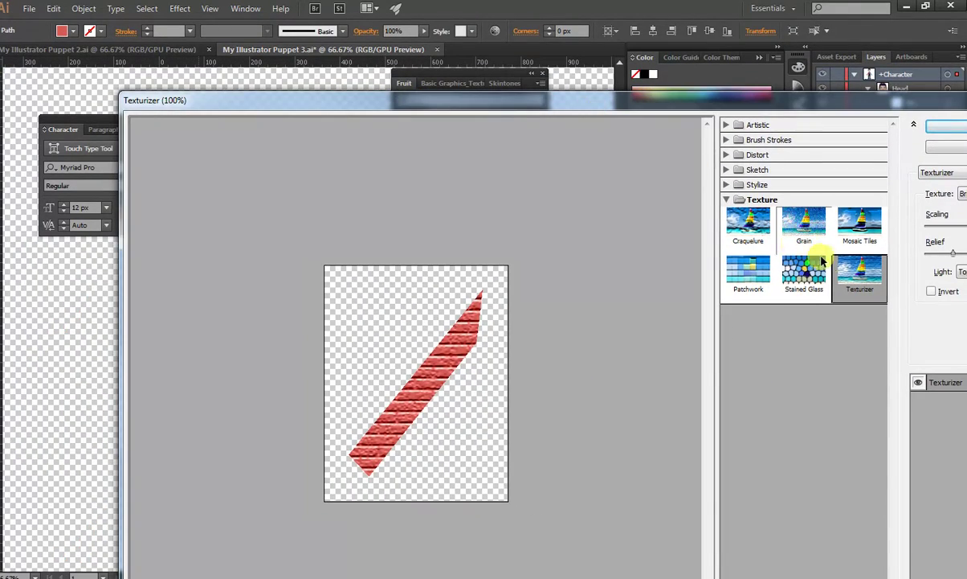
drag(844, 111, 792, 101)
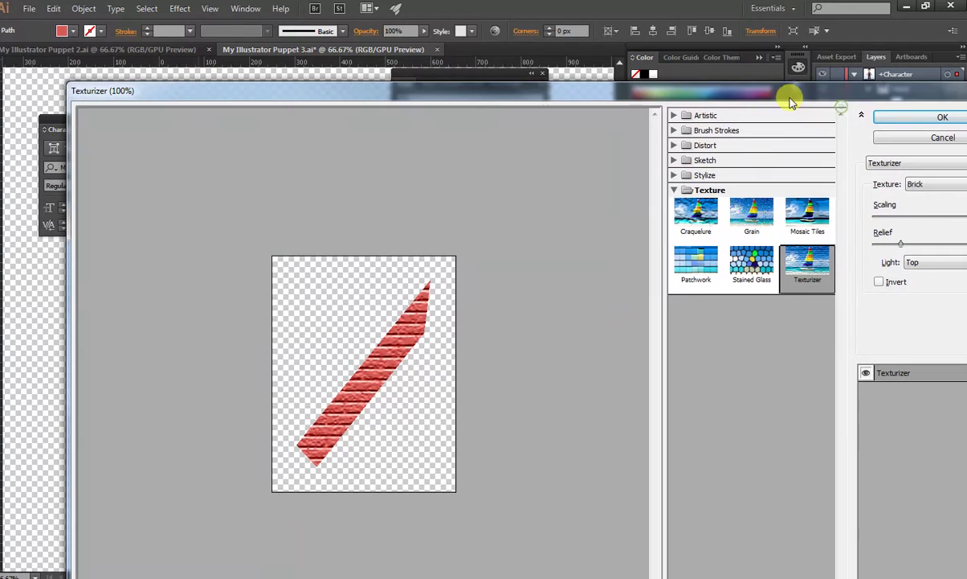
click(698, 264)
click(696, 215)
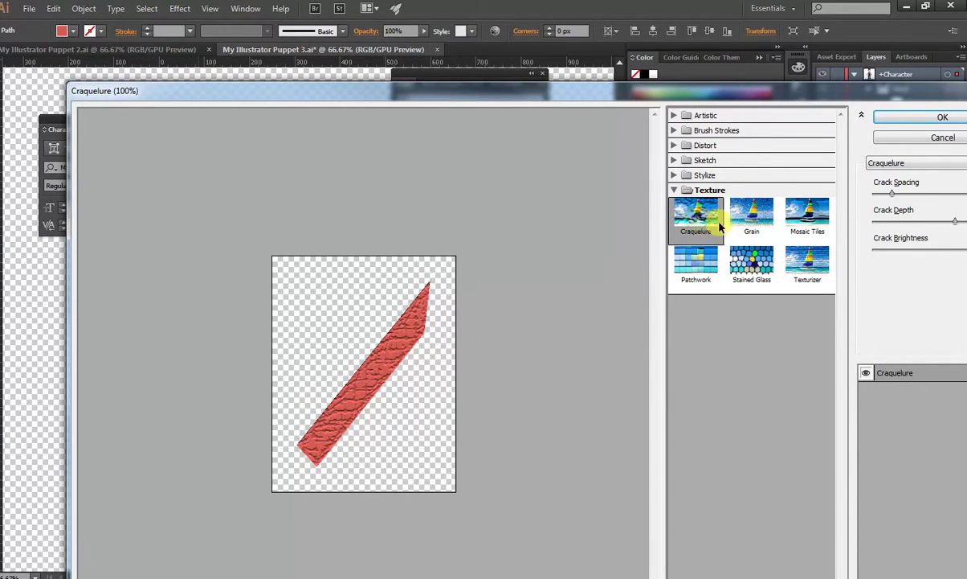
drag(892, 194, 907, 196)
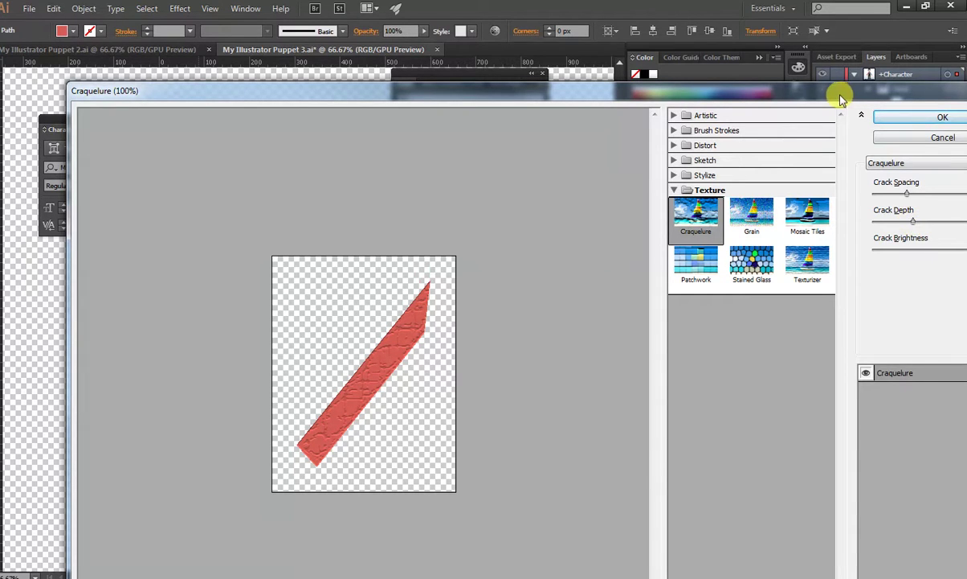
drag(840, 98, 779, 106)
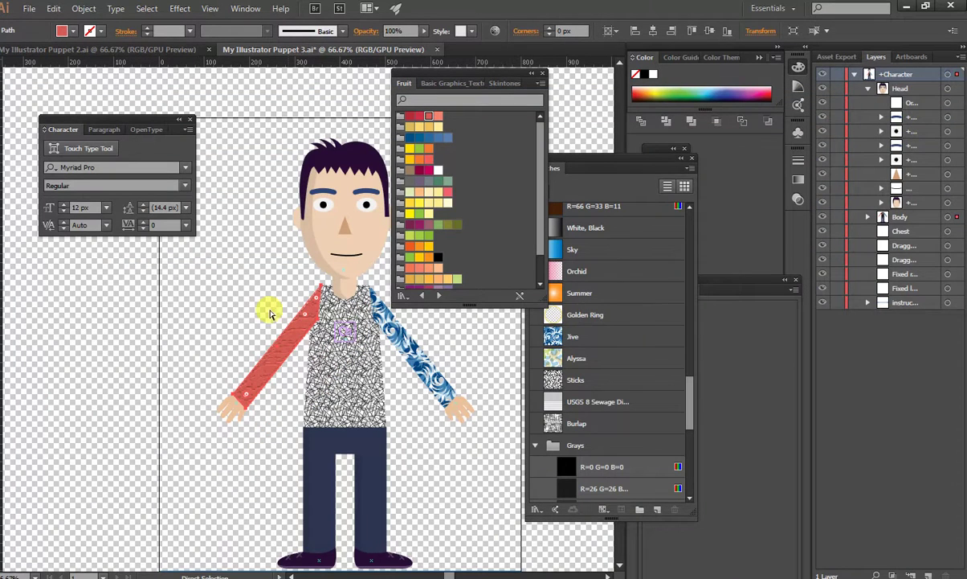
click(238, 314)
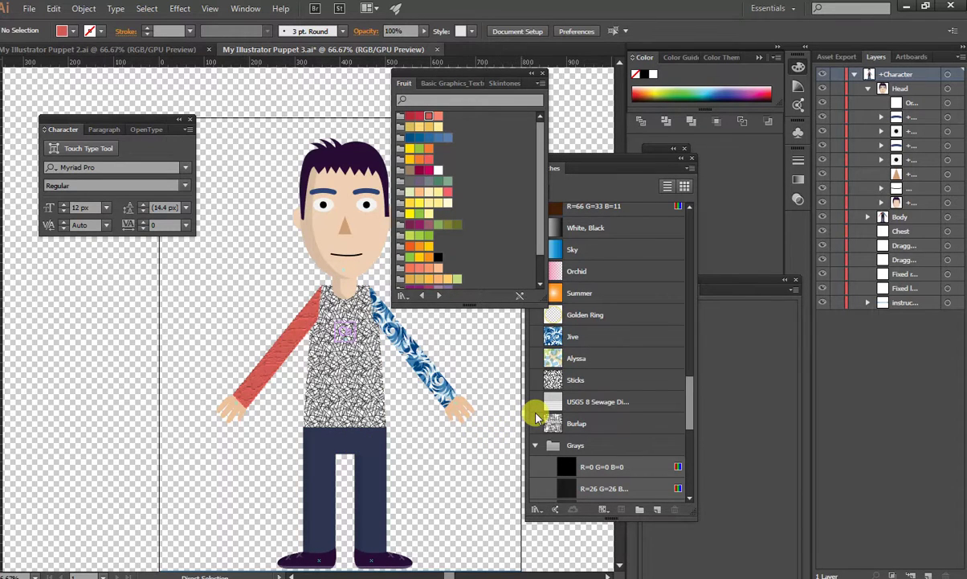
drag(530, 415, 392, 301)
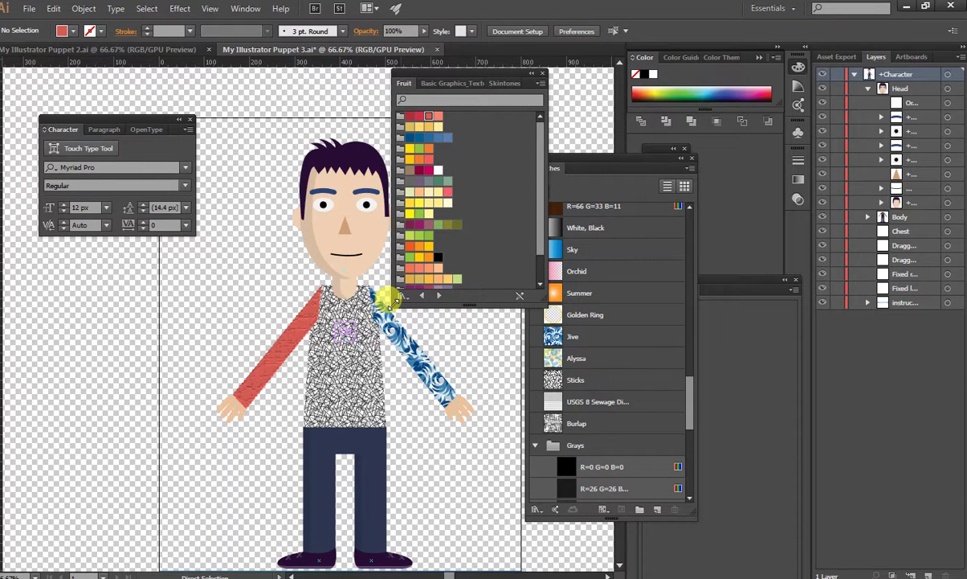
- Fill both eyebrows with the dark brown R=66 G=33 B=11 swatch
click(348, 194)
click(577, 206)
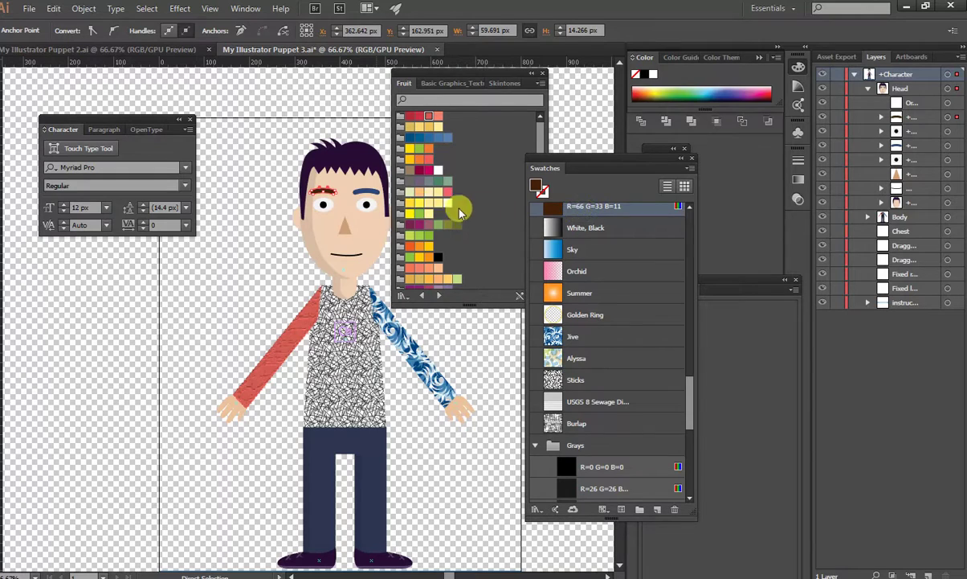
click(371, 197)
click(562, 203)
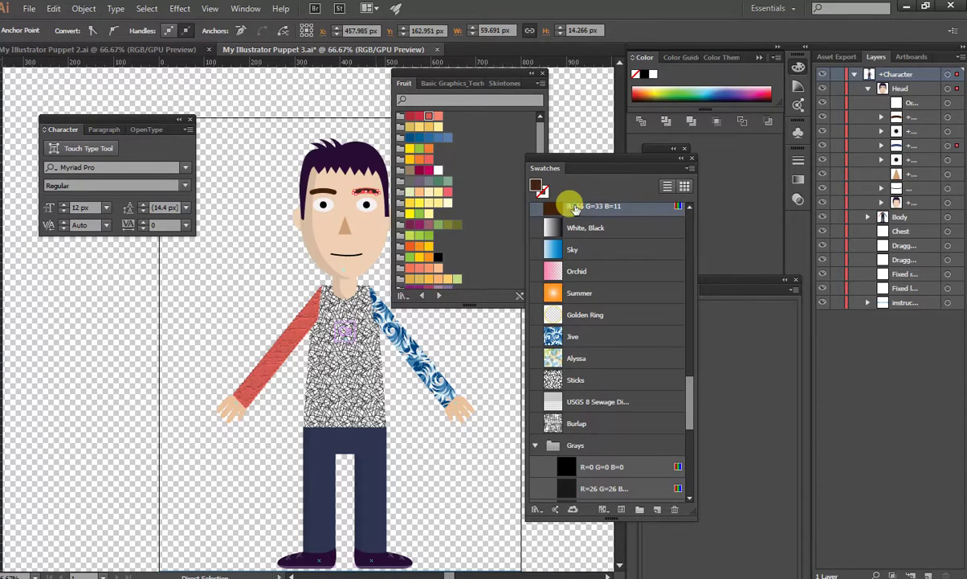
- Move the floating Fruit library and Swatches panels away from the enlarged head and clear of the toolbox
drag(426, 72, 526, 107)
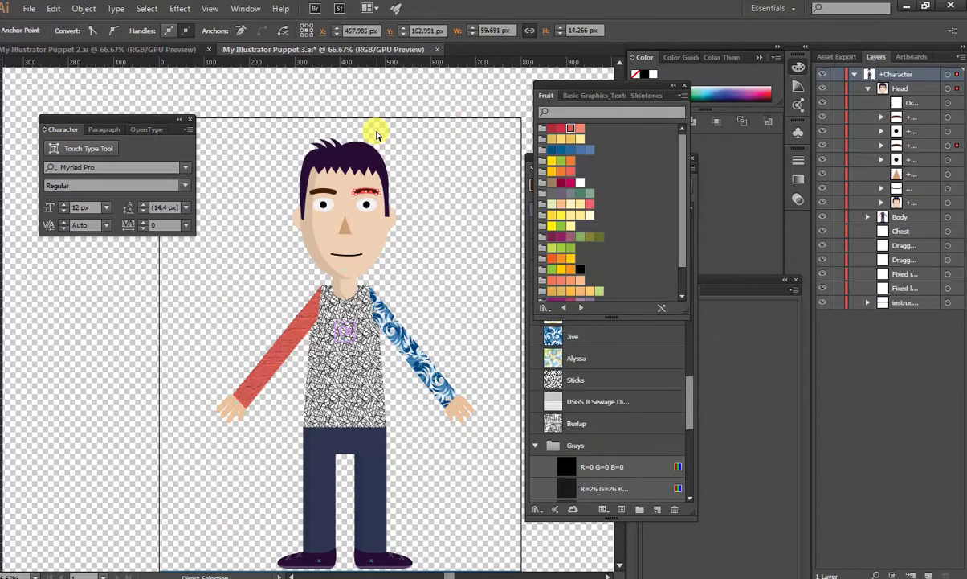
key(ctrl+equal)
key(ctrl+equal)
drag(373, 129, 348, 342)
click(342, 173)
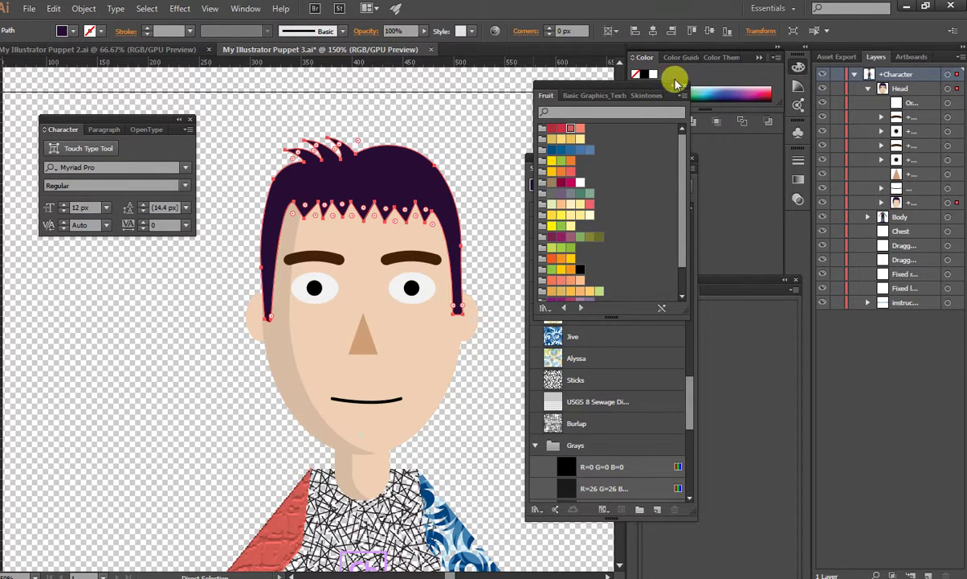
drag(622, 86, 792, 145)
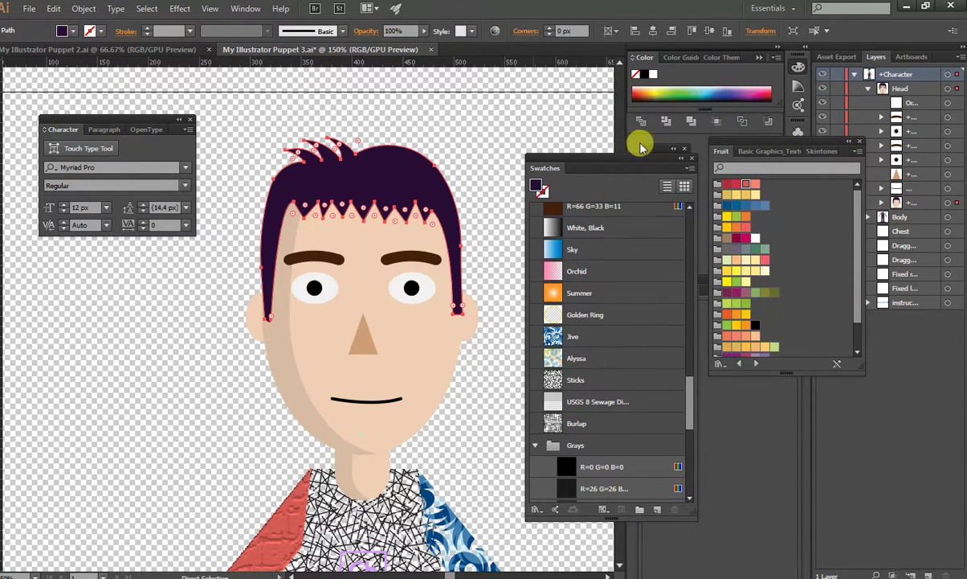
drag(626, 159, 831, 198)
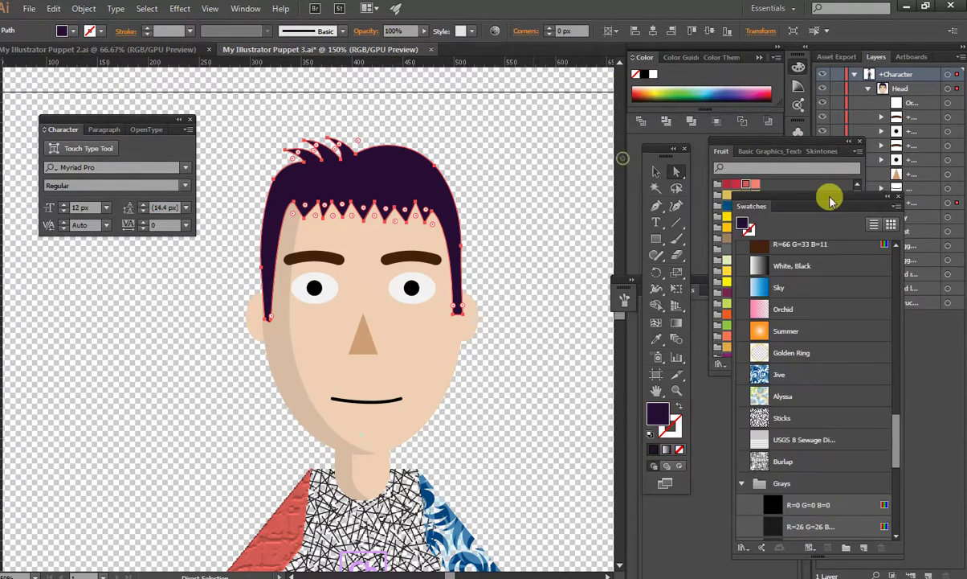
- Reshape the hair on the drawing's left side, pulling its anchor points outward and down past the ear to cheek level
click(208, 299)
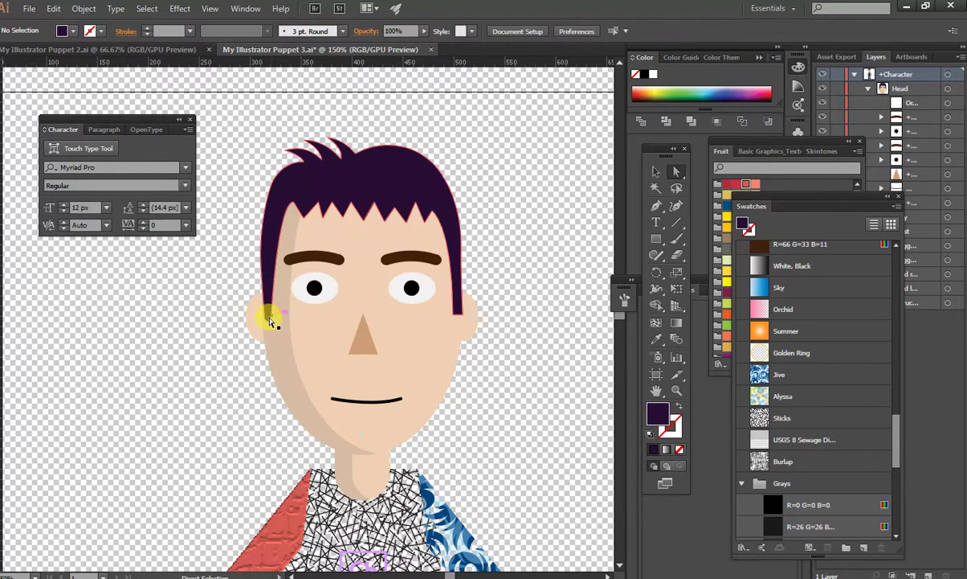
click(267, 318)
drag(267, 319, 262, 394)
drag(257, 337, 244, 389)
click(337, 358)
click(257, 270)
mouse_move(257, 270)
mouse_down()
mouse_move(232, 270)
mouse_move(246, 270)
mouse_up()
- Lengthen the hair on the drawing's right side by pulling its tip anchor points outward and down past the ear
click(454, 219)
drag(463, 250, 507, 377)
drag(456, 320, 482, 380)
drag(454, 319, 456, 370)
click(534, 253)
- Shorten the pointed fringe across the forehead by moving its anchor points upward, and deselect the hair
drag(381, 223, 315, 204)
drag(388, 221, 431, 211)
click(515, 213)
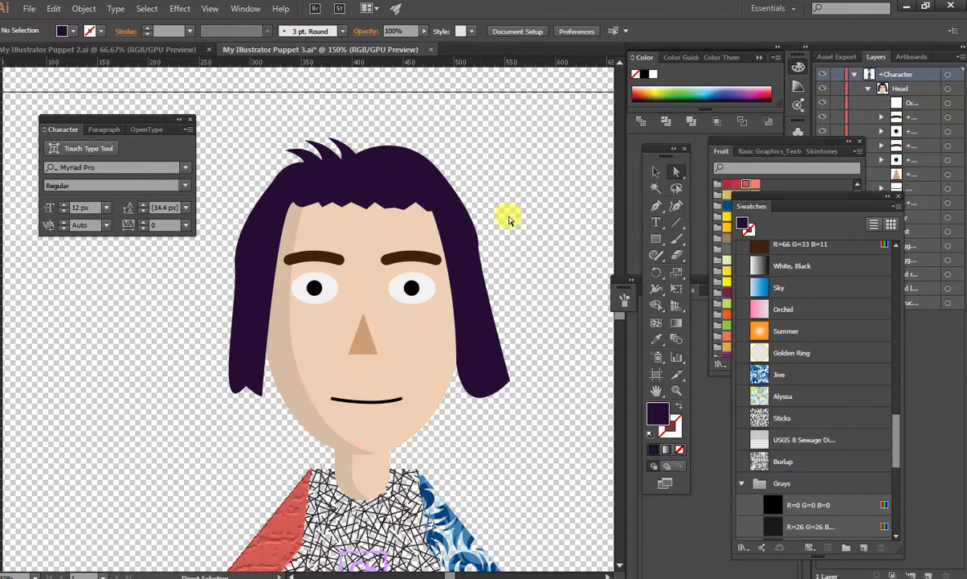
- Try to delete the square frame around the chest logo, undo the deletion and clear the selection
key(space)
drag(461, 309, 449, 207)
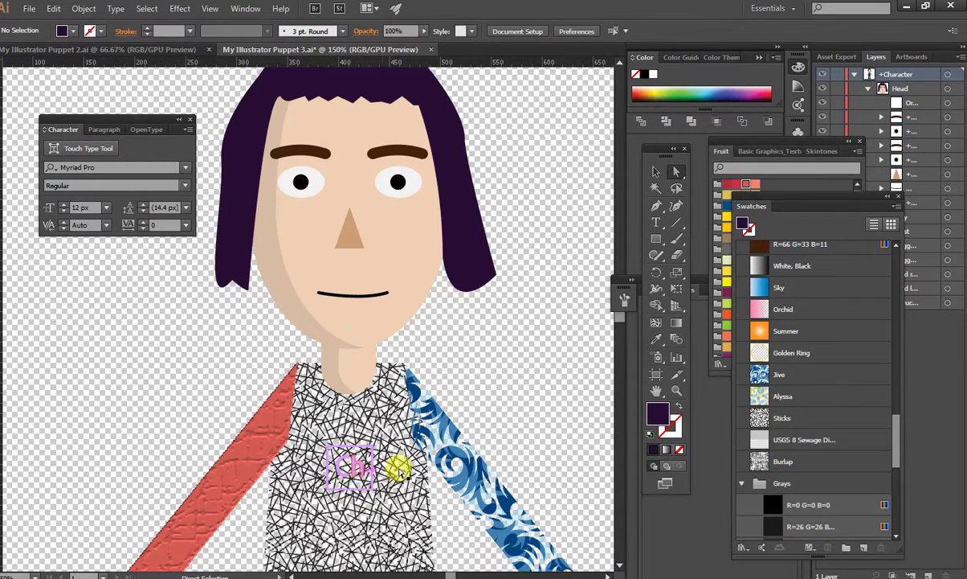
drag(420, 384, 343, 290)
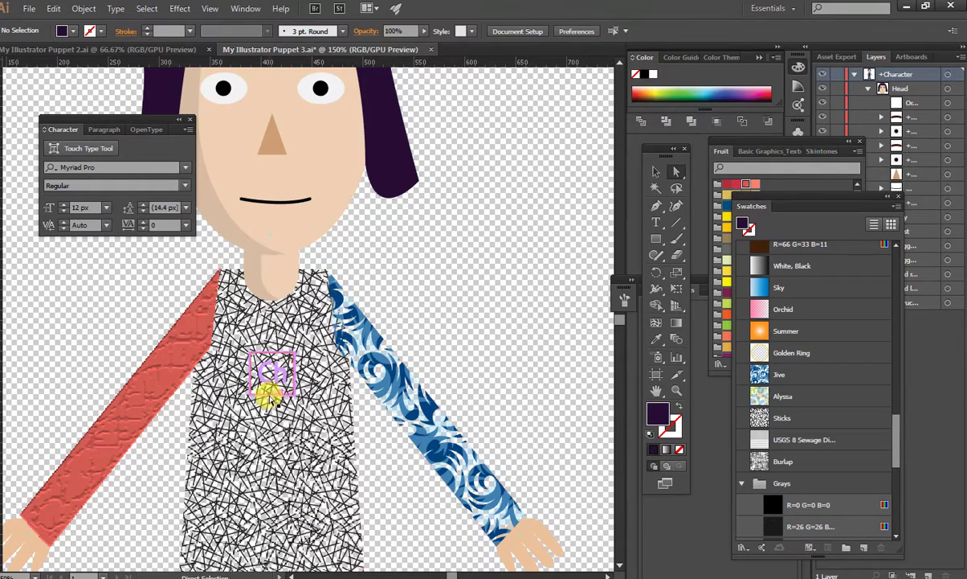
click(269, 391)
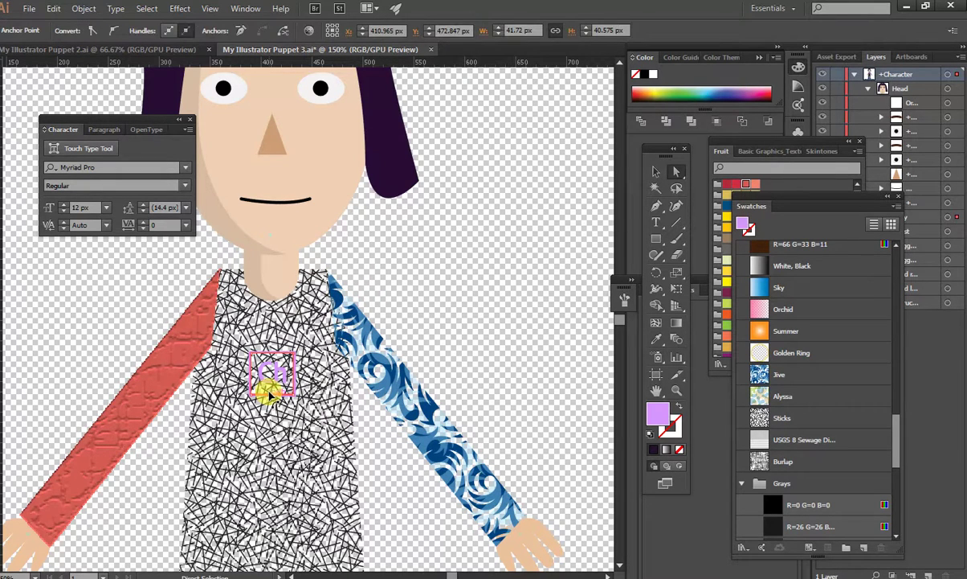
click(269, 394)
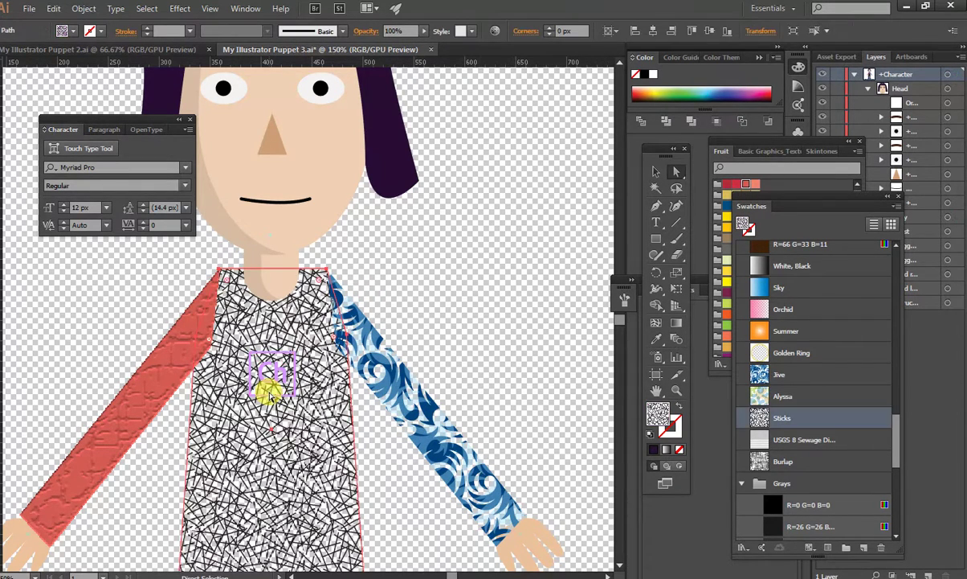
key(Delete)
key(ctrl+z)
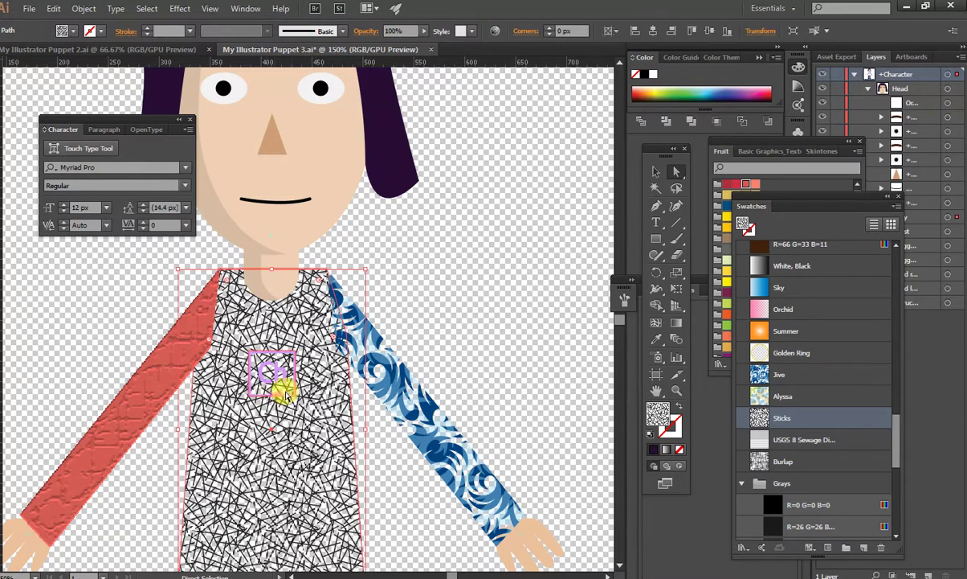
key(ctrl+shift+a)
- Remove the square frame around the chest logo, keeping only the letters Ch
click(276, 354)
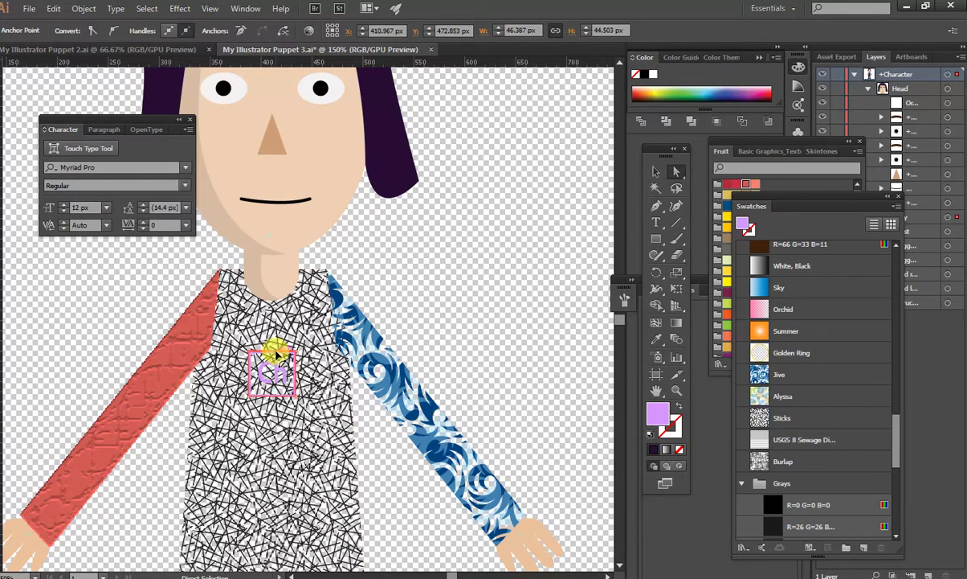
click(277, 355)
drag(277, 355, 263, 371)
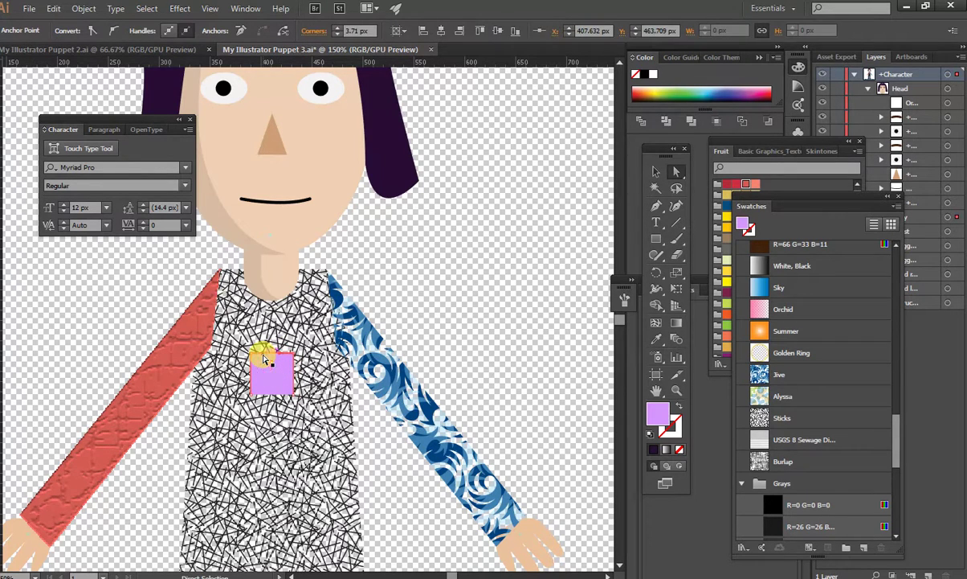
click(266, 361)
drag(263, 361, 280, 367)
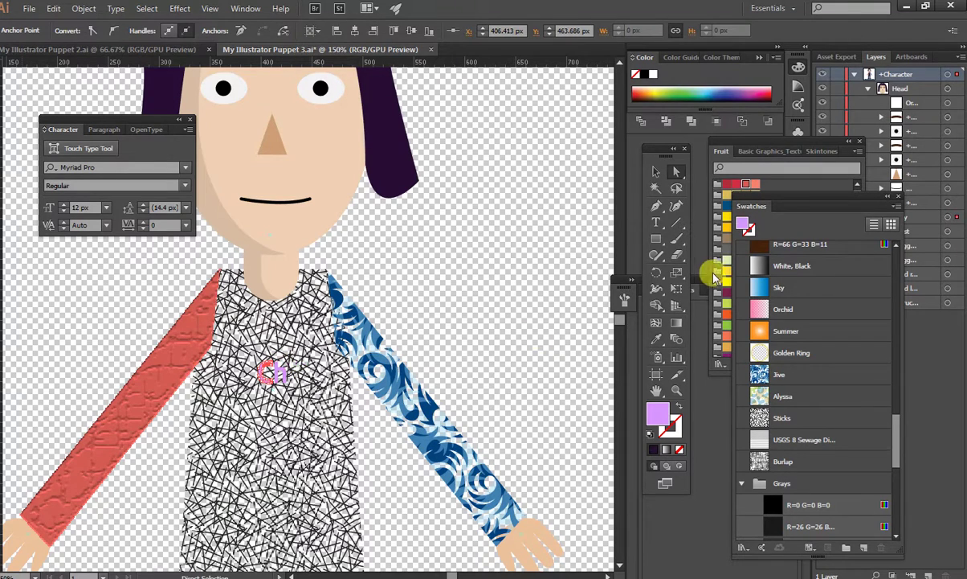
- Switch to the Selection tool, move the swatch panels aside and select the whole body group from the artwork
drag(793, 207, 690, 193)
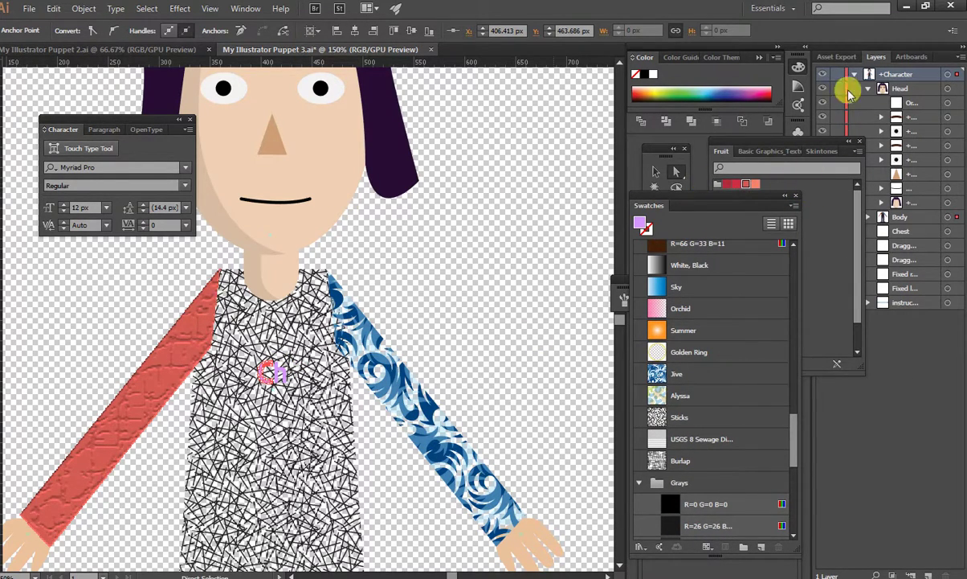
click(655, 169)
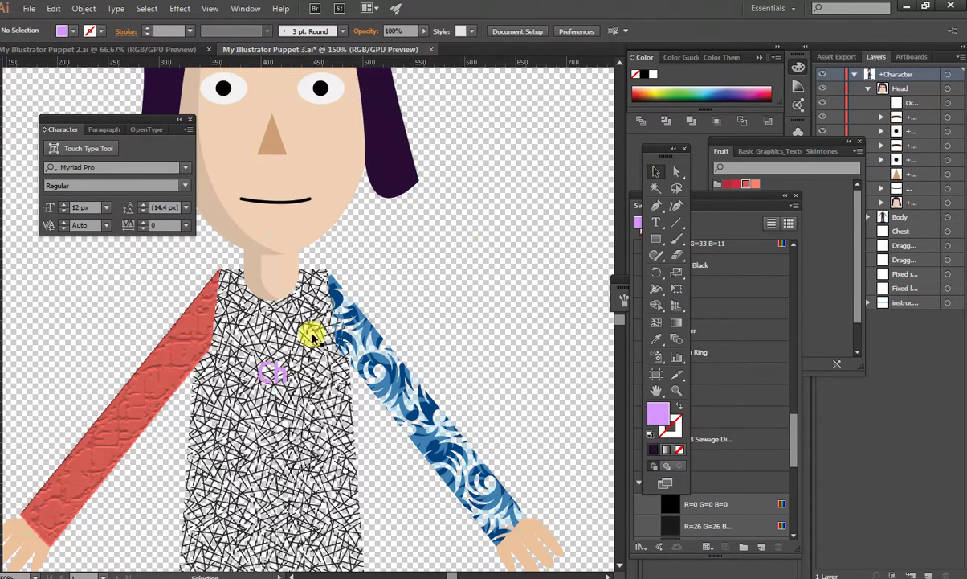
click(274, 376)
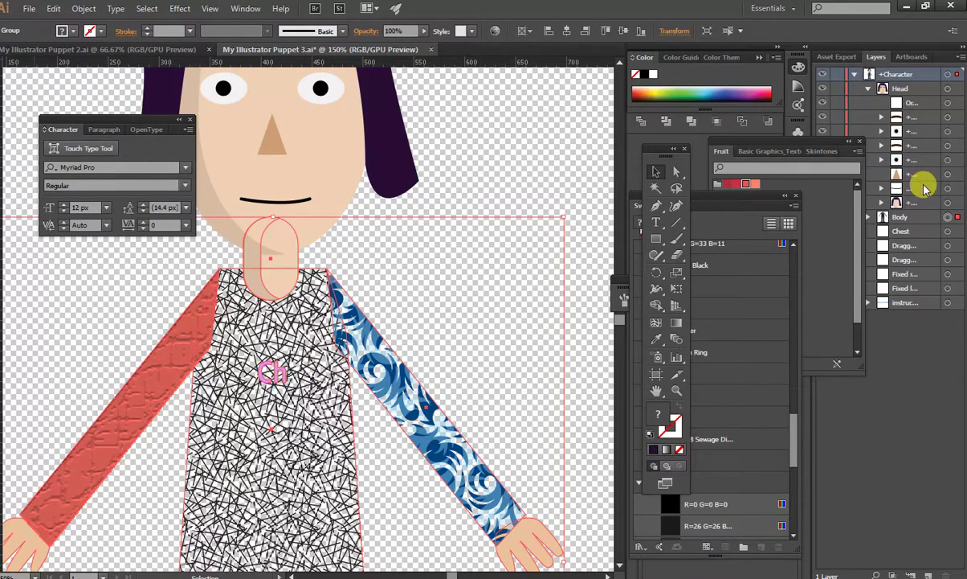
click(826, 143)
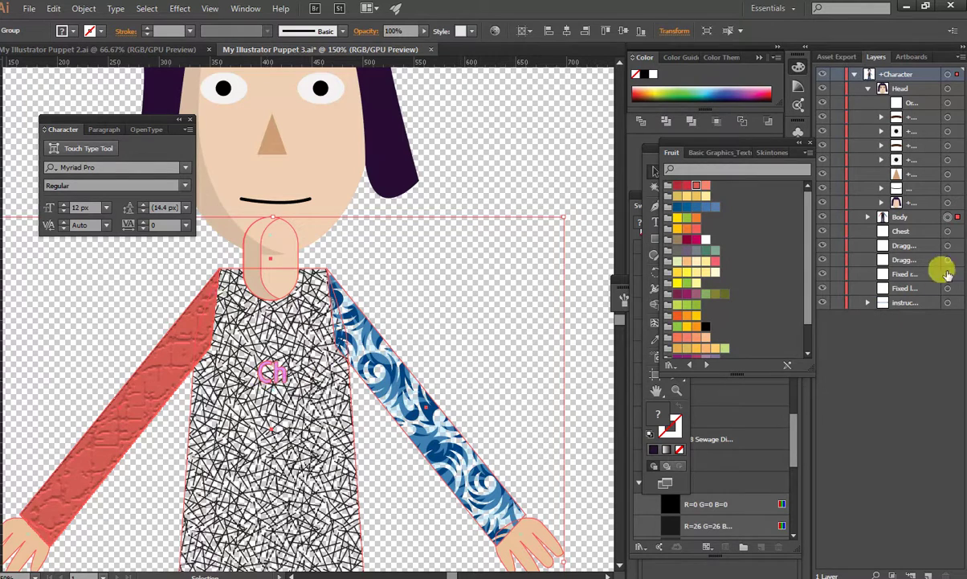
click(558, 197)
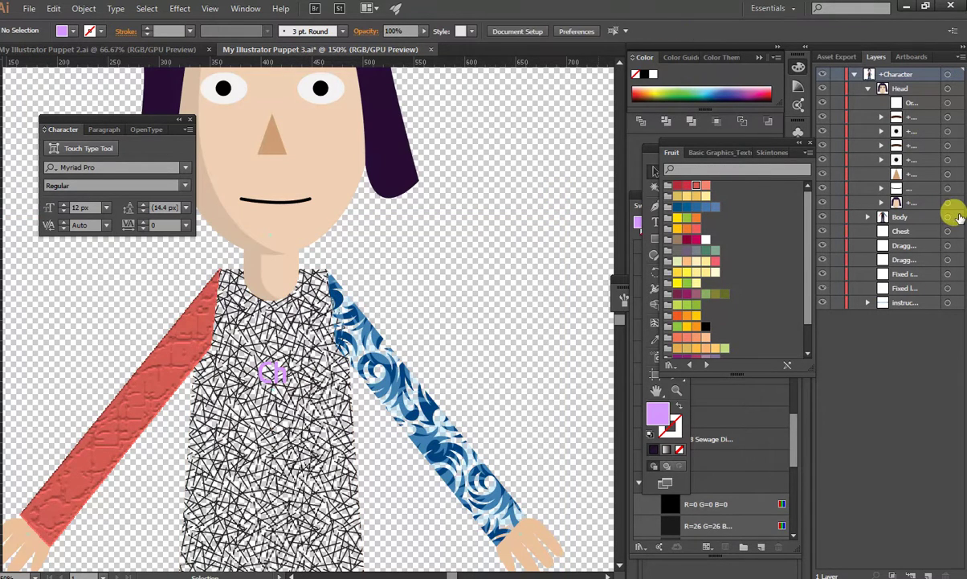
click(264, 383)
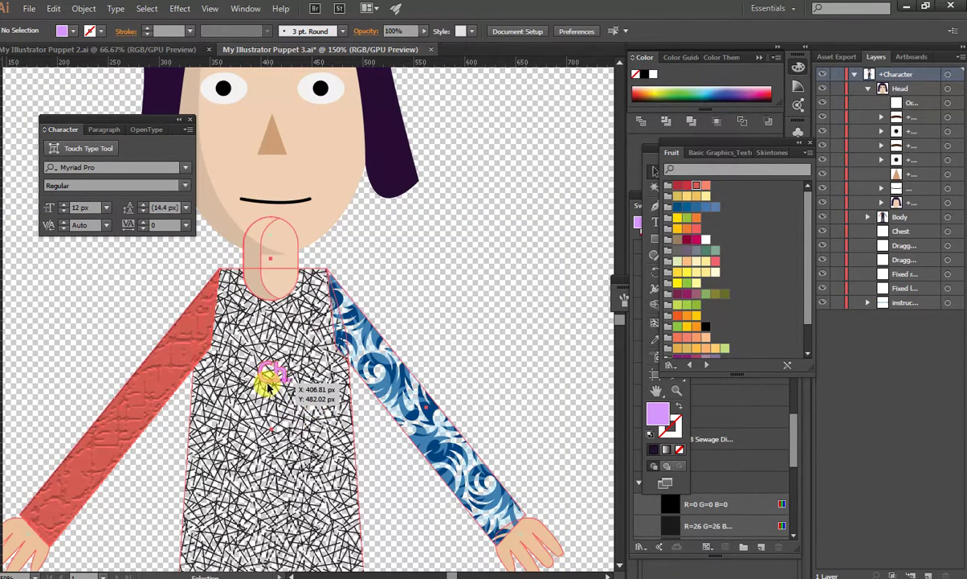
- Expand the Body group in the layer structure and select only the Ch logo's compound path
click(867, 217)
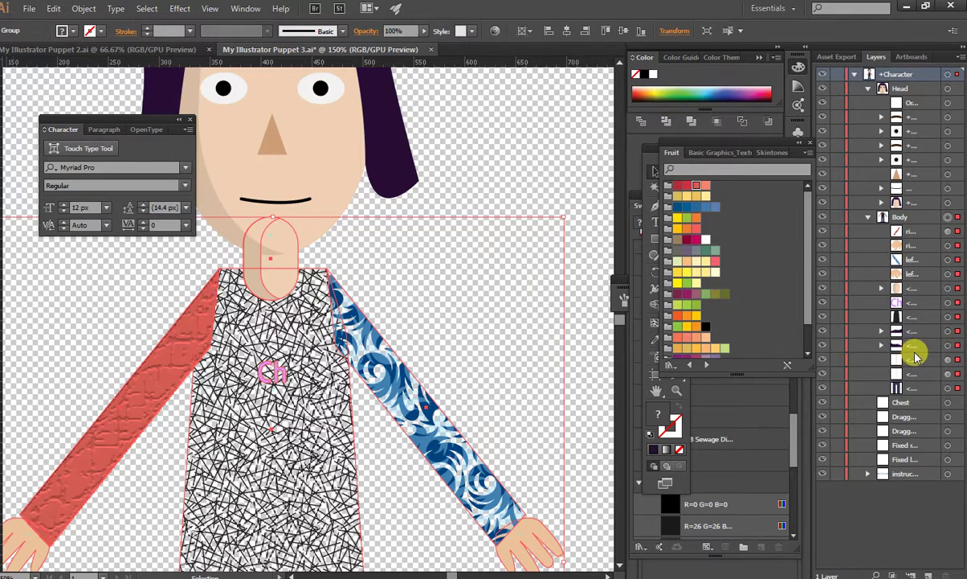
click(512, 155)
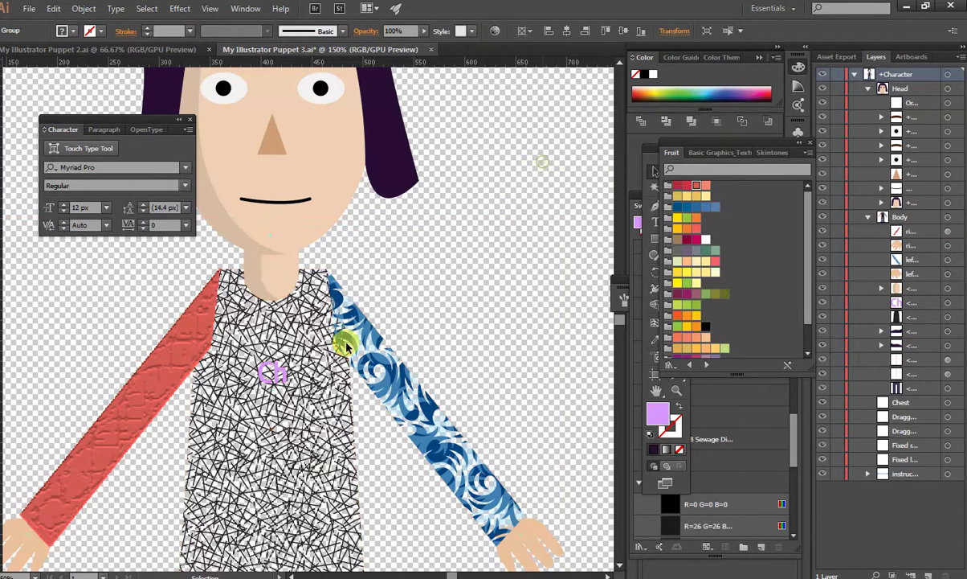
click(270, 383)
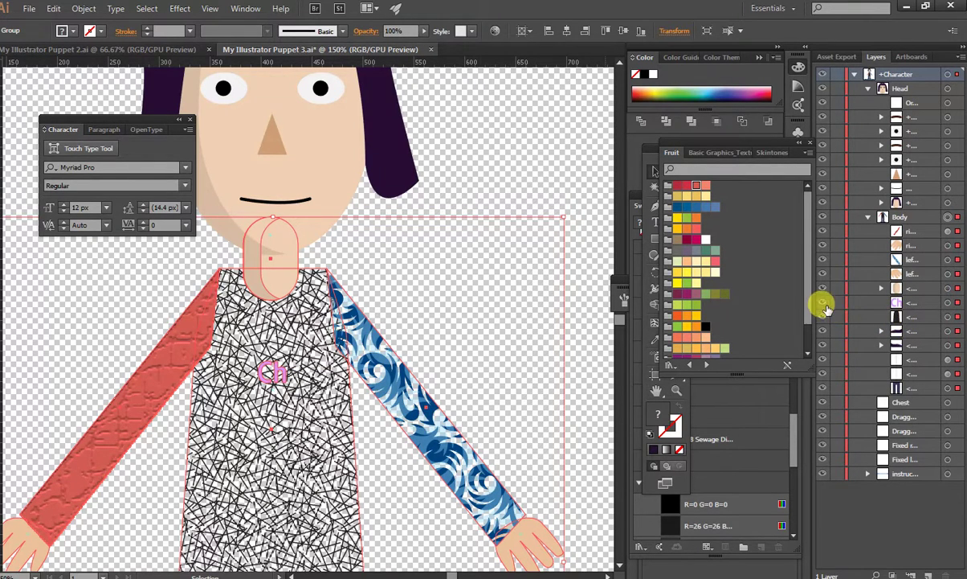
key(ctrl+a)
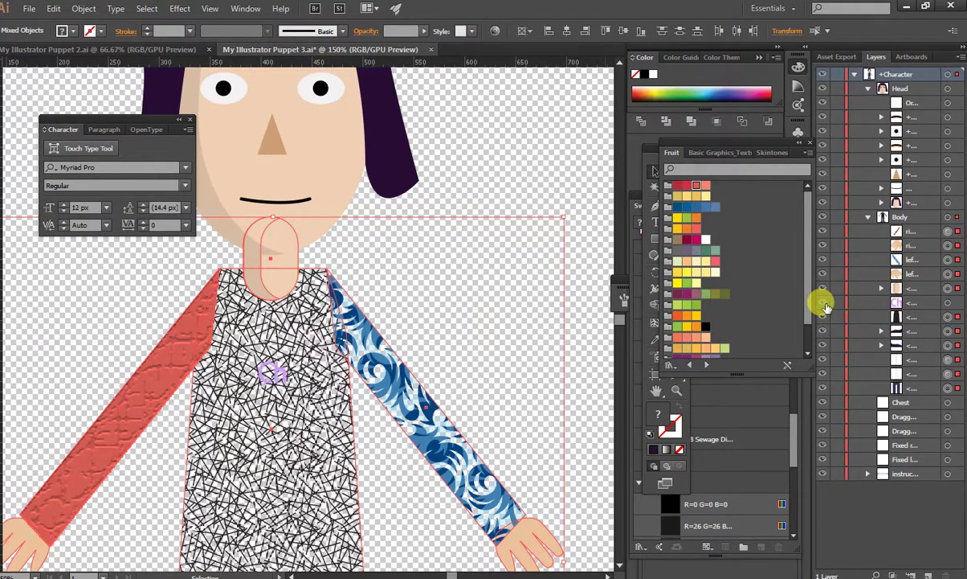
click(915, 304)
click(549, 138)
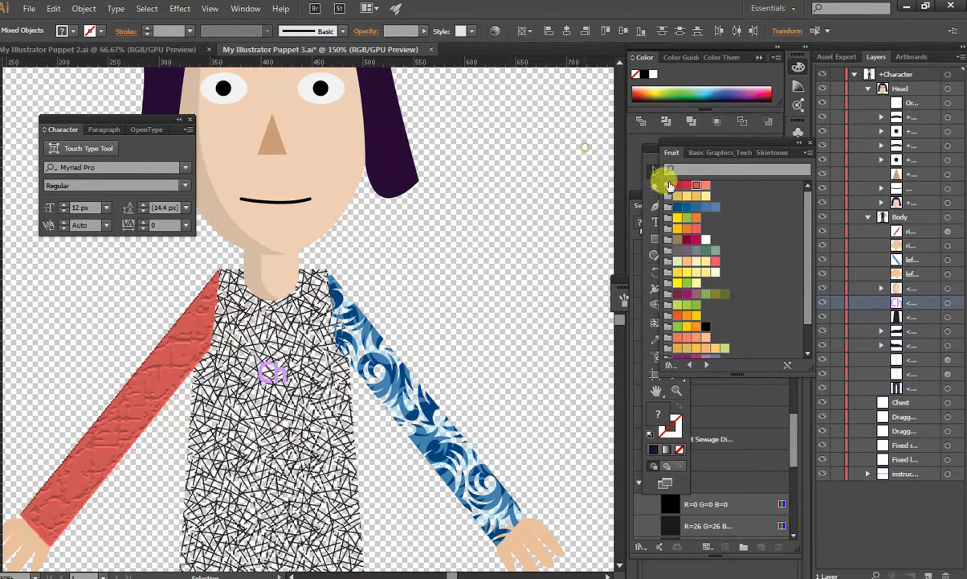
click(947, 303)
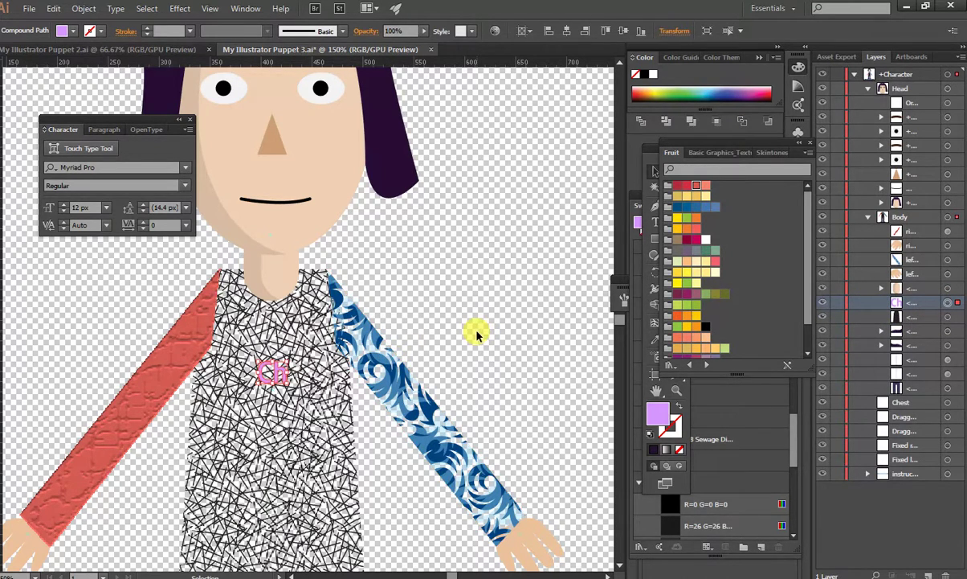
- Examine the whole character's eyebrows, reshaped hair and clothing, and leave everything deselected
key(ctrl+plus)
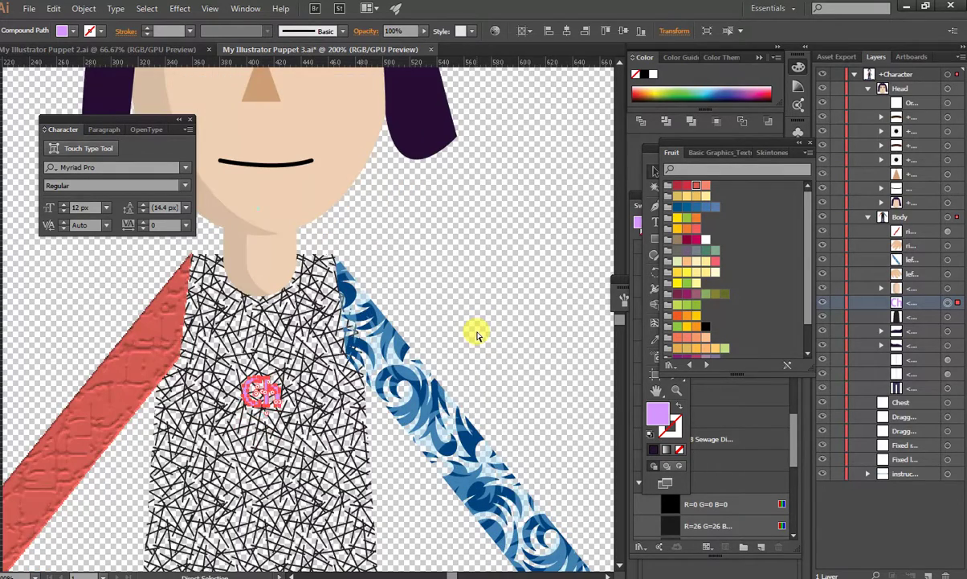
key(ctrl+minus)
key(ctrl+minus)
key(ctrl+minus)
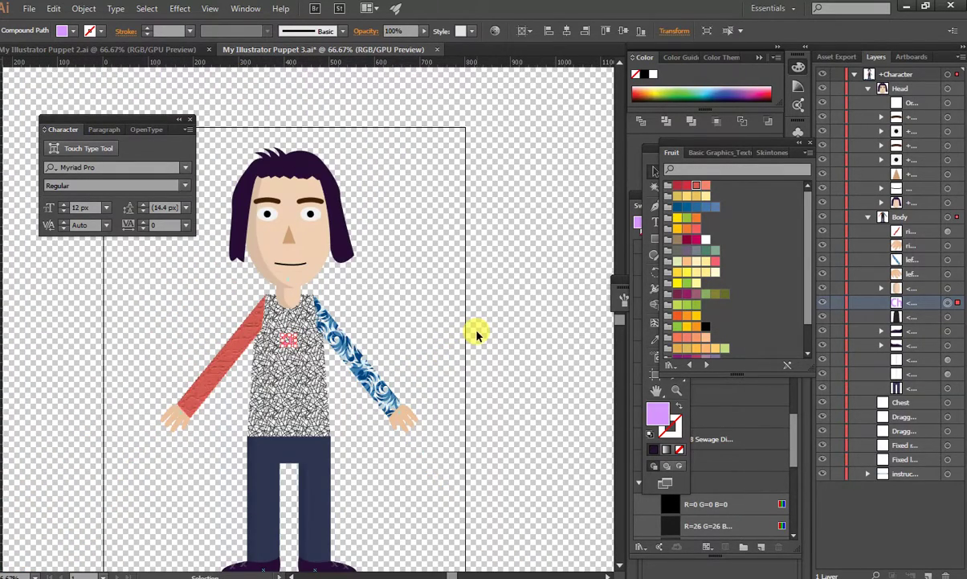
drag(345, 242, 378, 384)
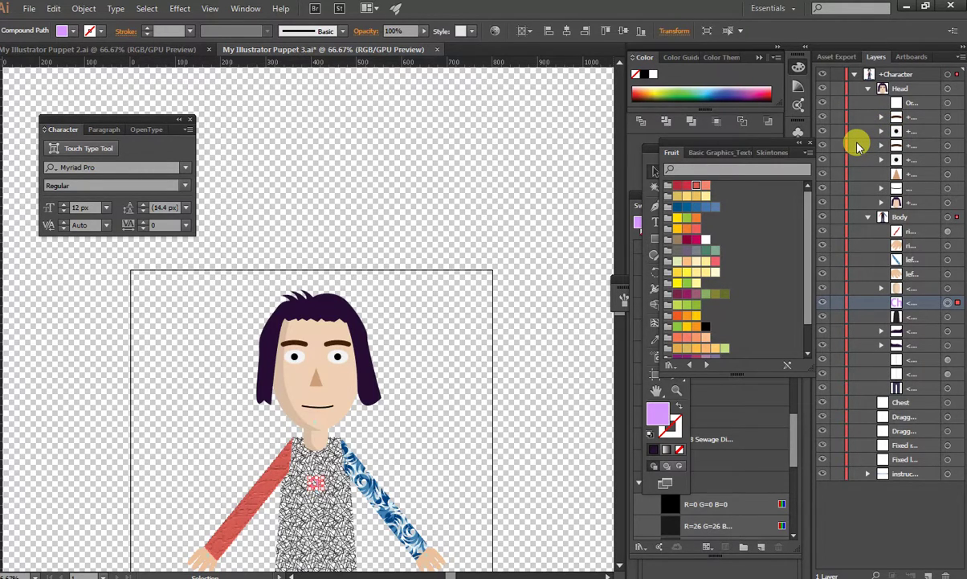
click(296, 348)
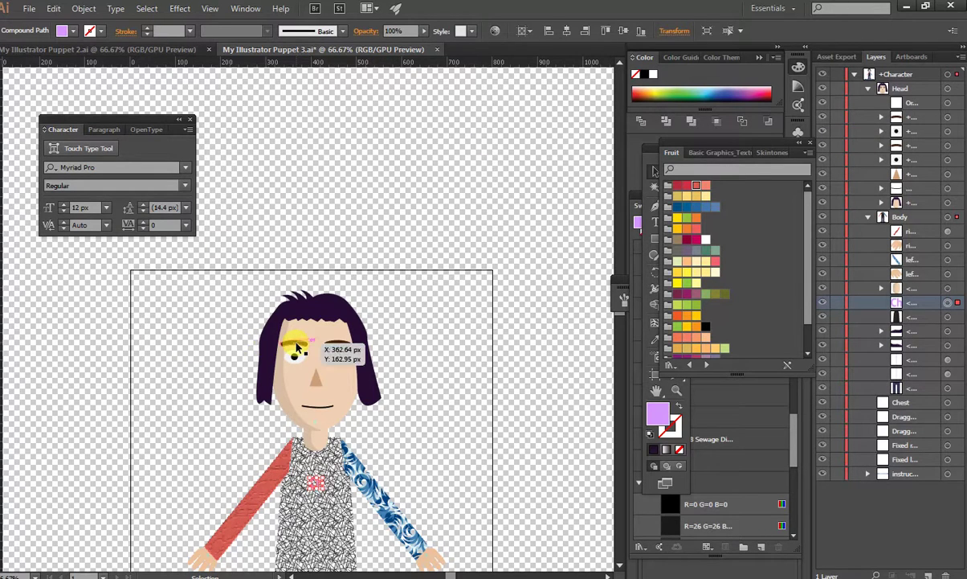
drag(297, 347, 367, 334)
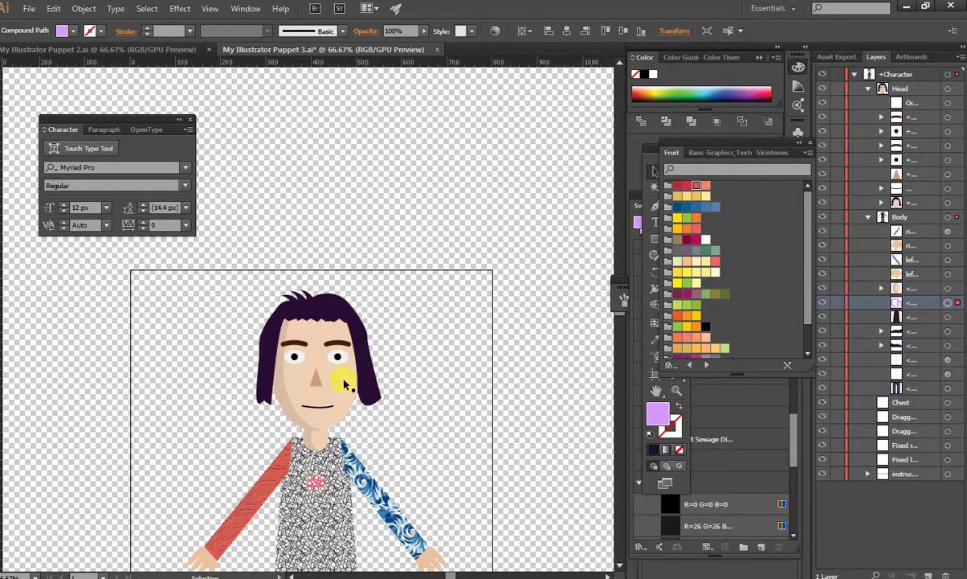
click(263, 477)
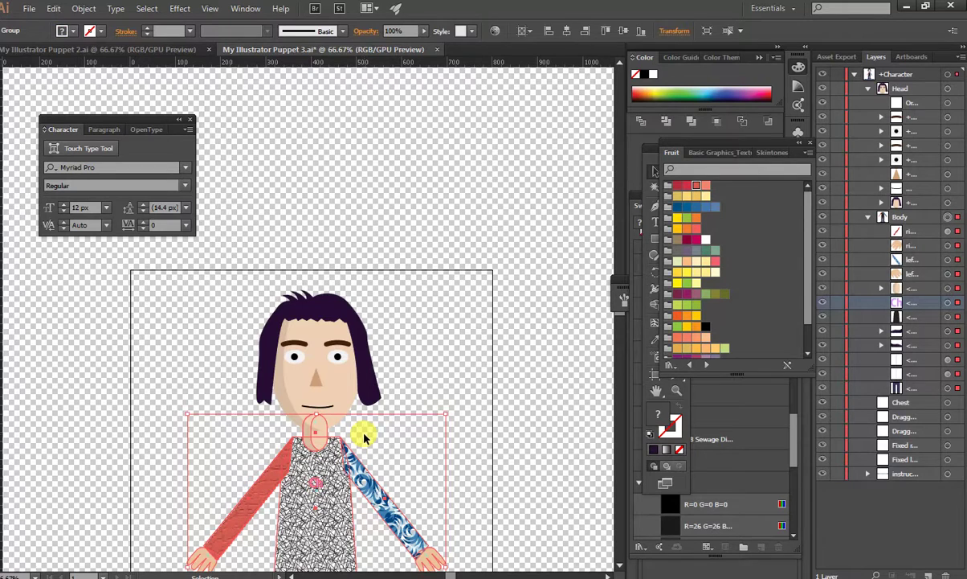
click(164, 377)
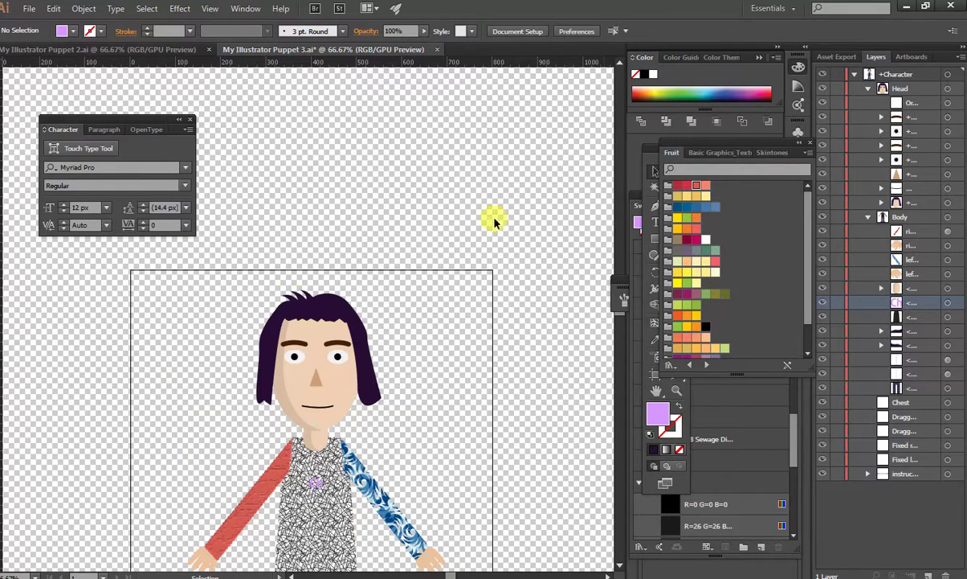